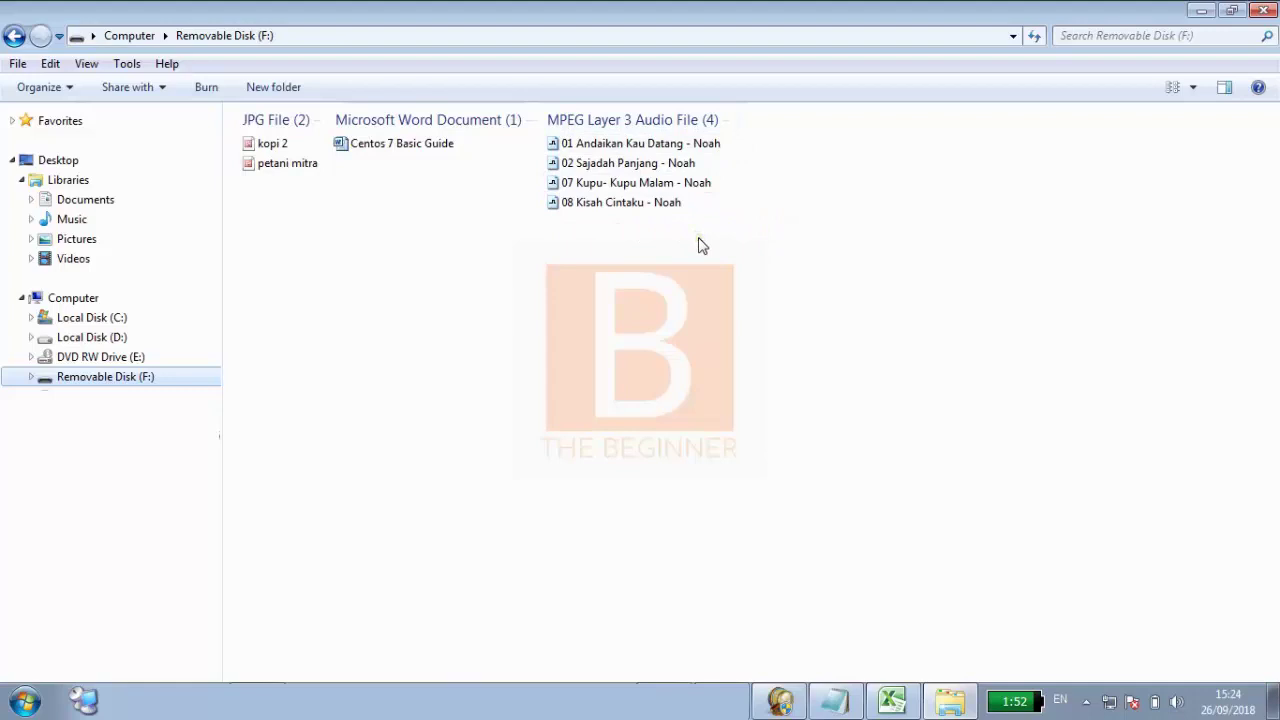
Quick-format Removable Disk (F:) as NTFS with a 4096-byte allocation unit size, accepting the data-erasure warning, and close the format dialog.
{"action": "left_click", "coordinate": [200, 383]}
{"action": "right_click", "coordinate": [192, 380]}
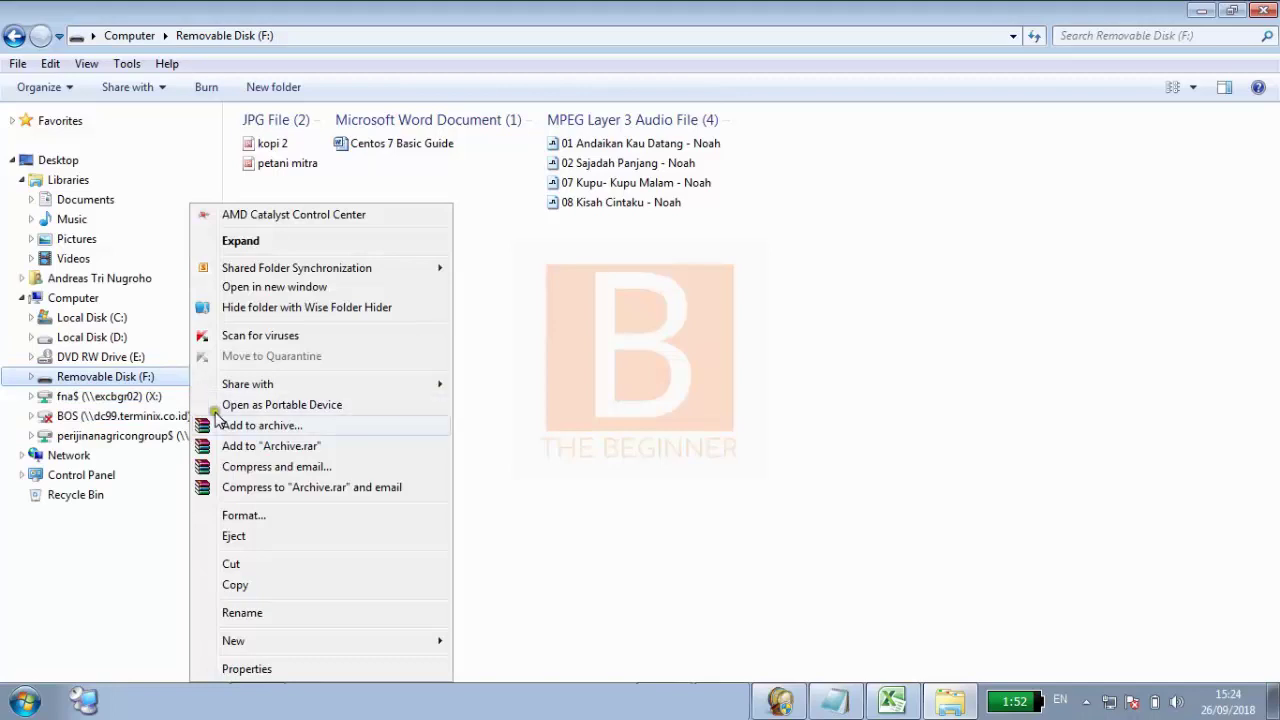
{"action": "left_click", "coordinate": [277, 518]}
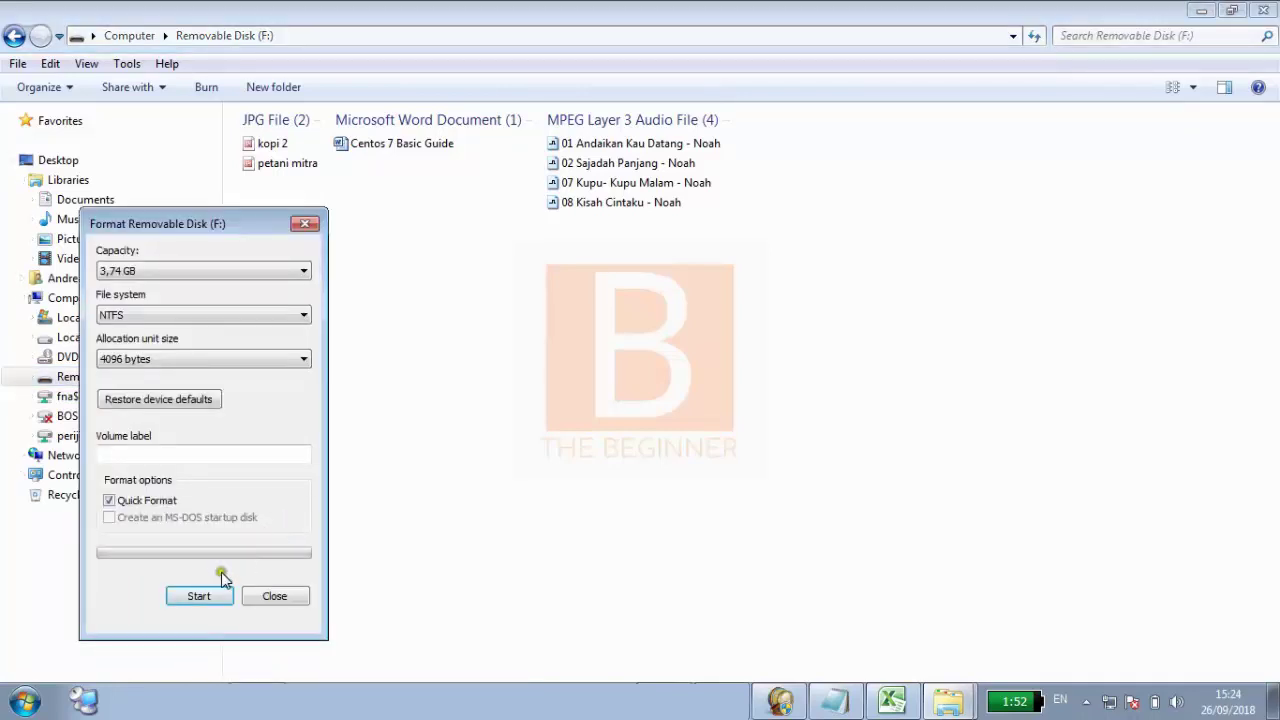
{"action": "left_click", "coordinate": [201, 596]}
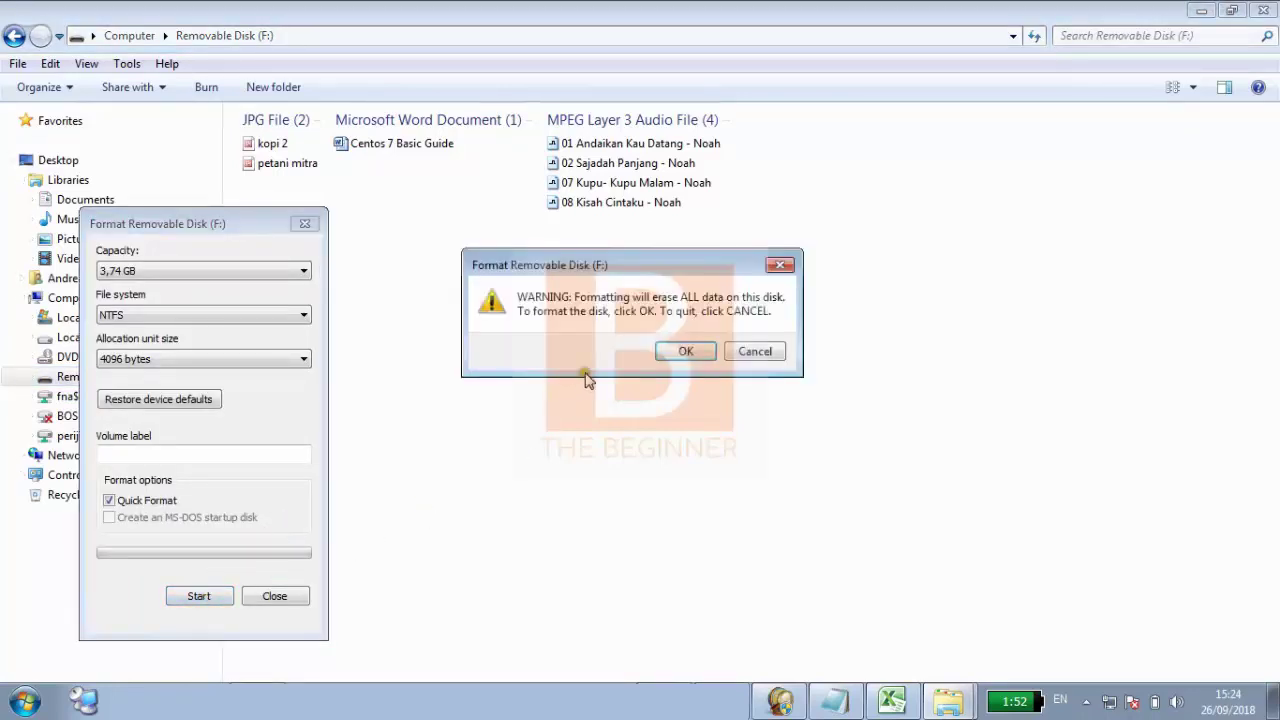
{"action": "left_click", "coordinate": [685, 351]}
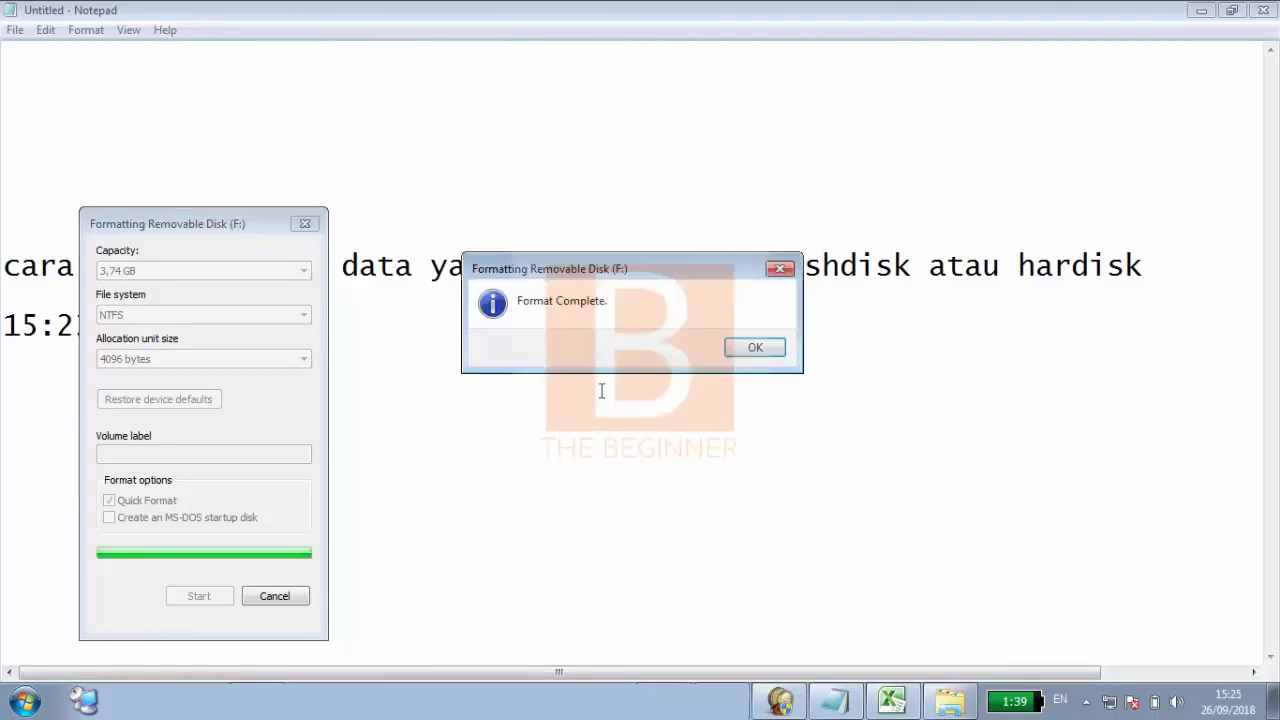
{"action": "left_click", "coordinate": [755, 350]}
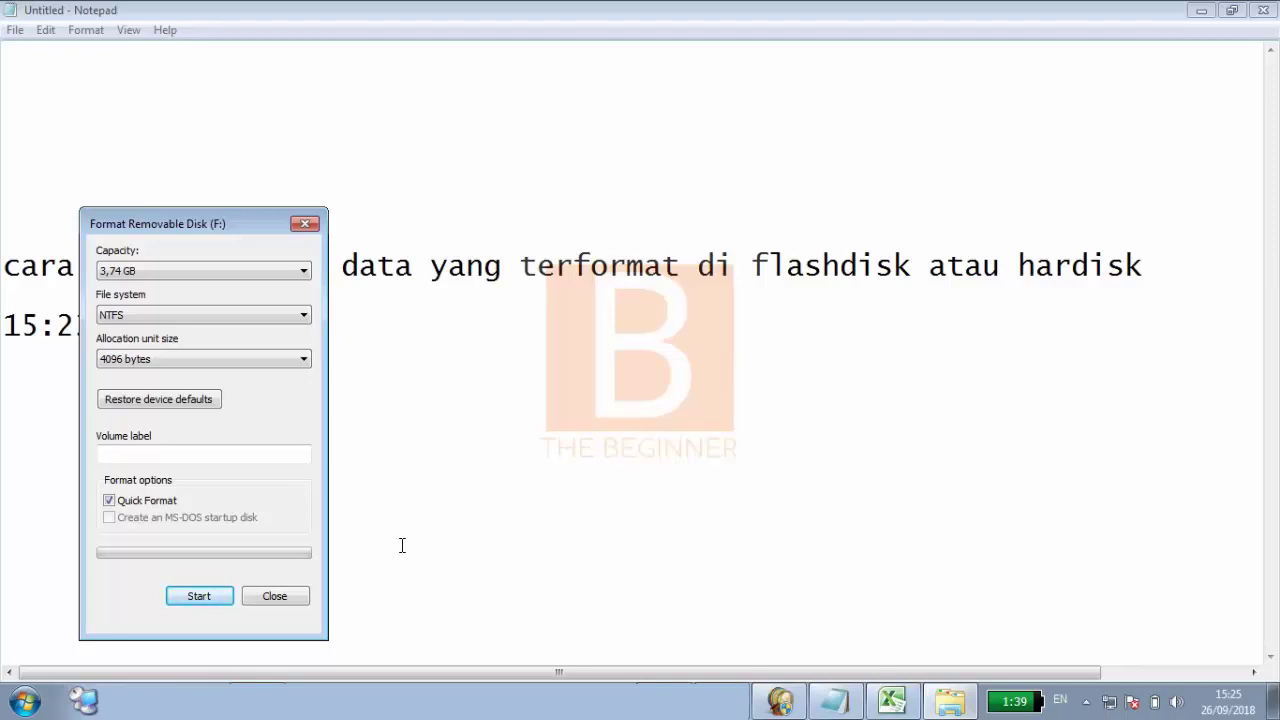
{"action": "left_click", "coordinate": [276, 598]}
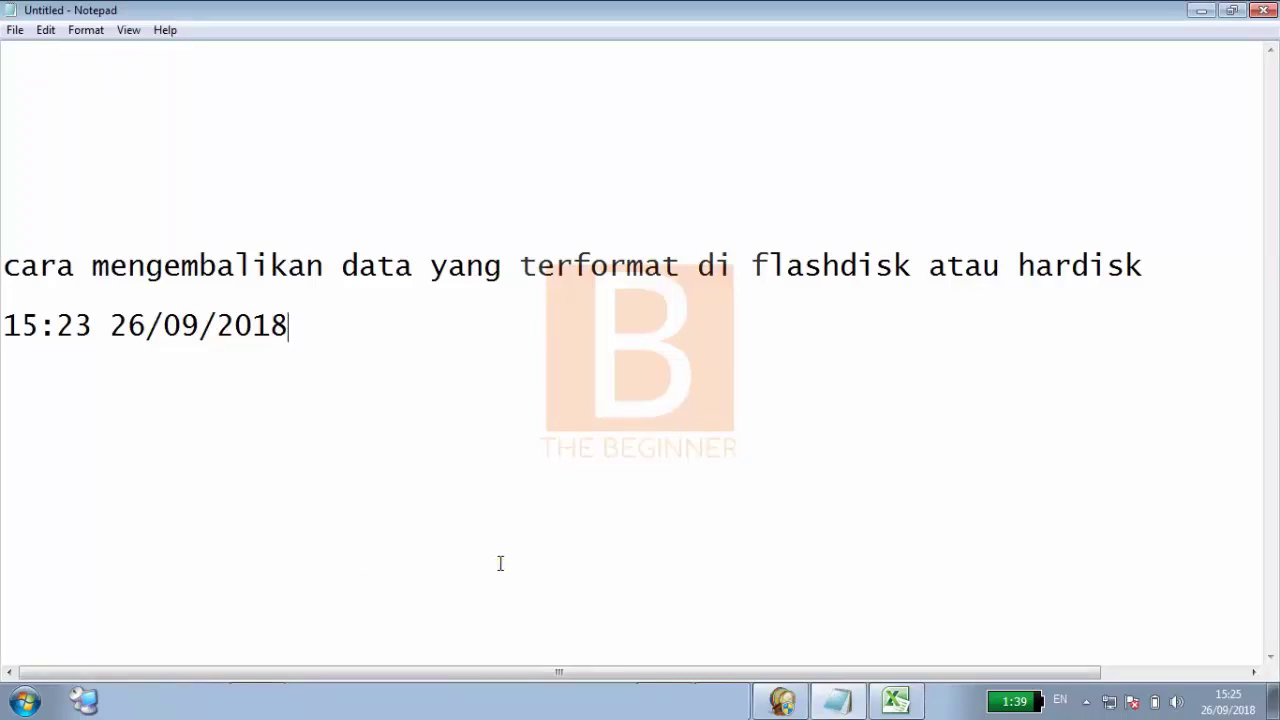
Open Removable Disk (F:) in a new Windows Explorer window to check its contents after formatting.
{"action": "right_click", "coordinate": [18, 711]}
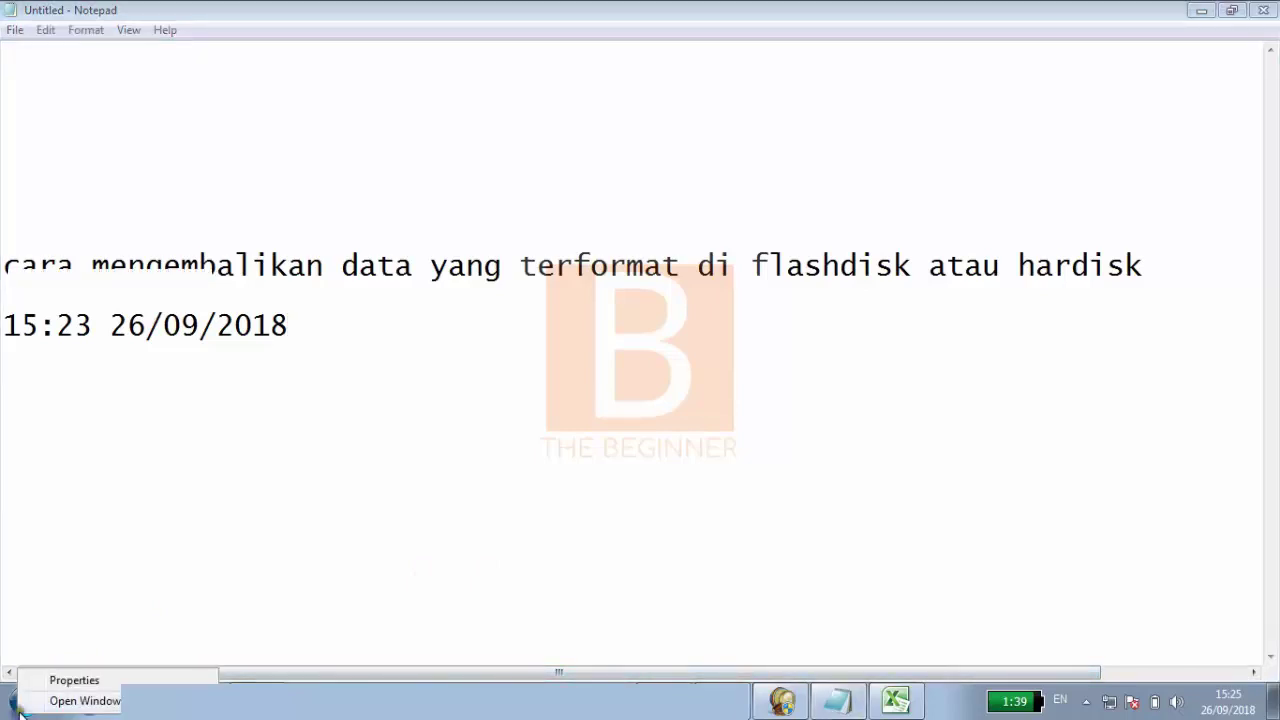
{"action": "left_click", "coordinate": [85, 701]}
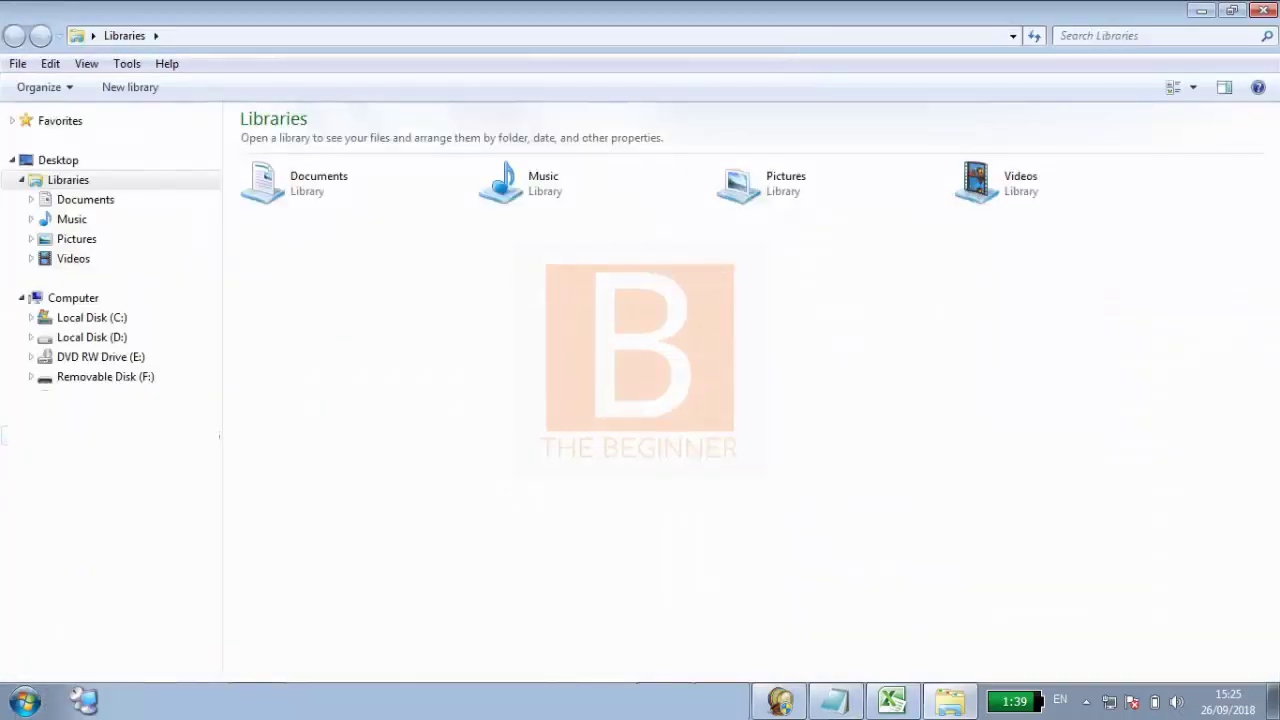
{"action": "left_click", "coordinate": [95, 377]}
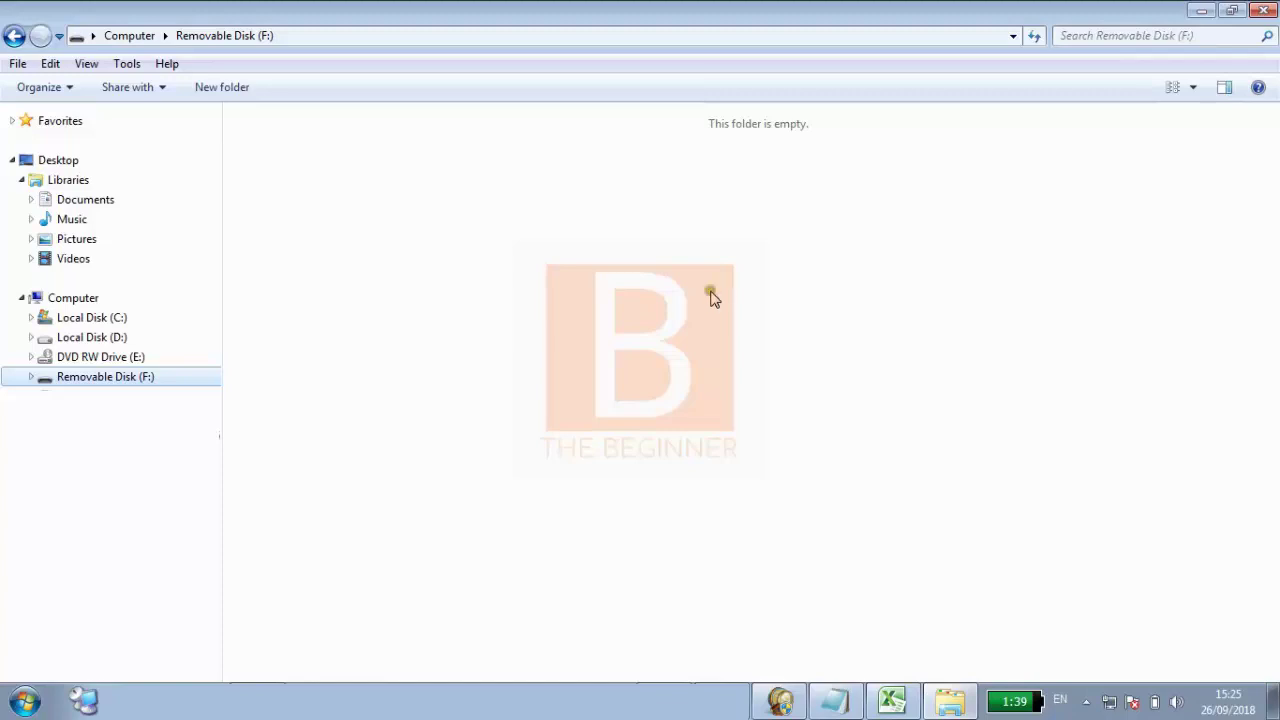
Switch to iCare Data Recovery Professional and run a Format Recovery scan on the 3.84 GB NTFS partition F:.
{"action": "left_click", "coordinate": [780, 703]}
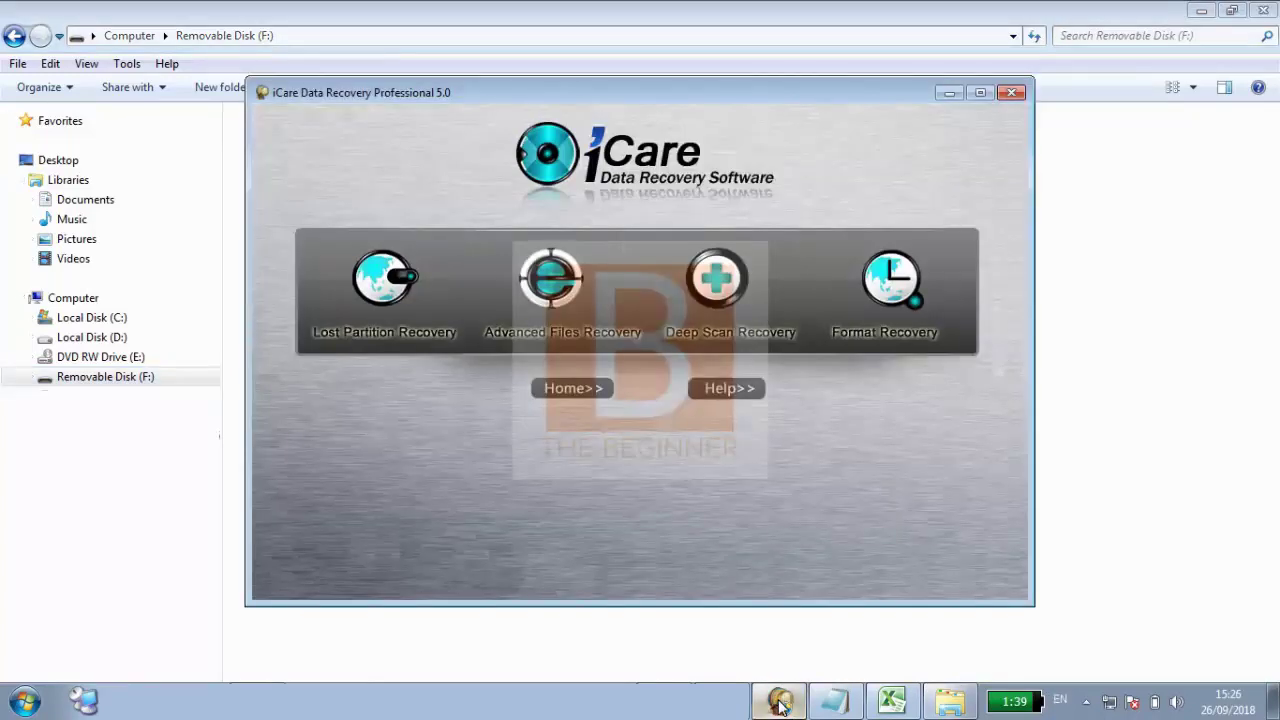
{"action": "left_click", "coordinate": [780, 705]}
{"action": "left_click", "coordinate": [788, 708]}
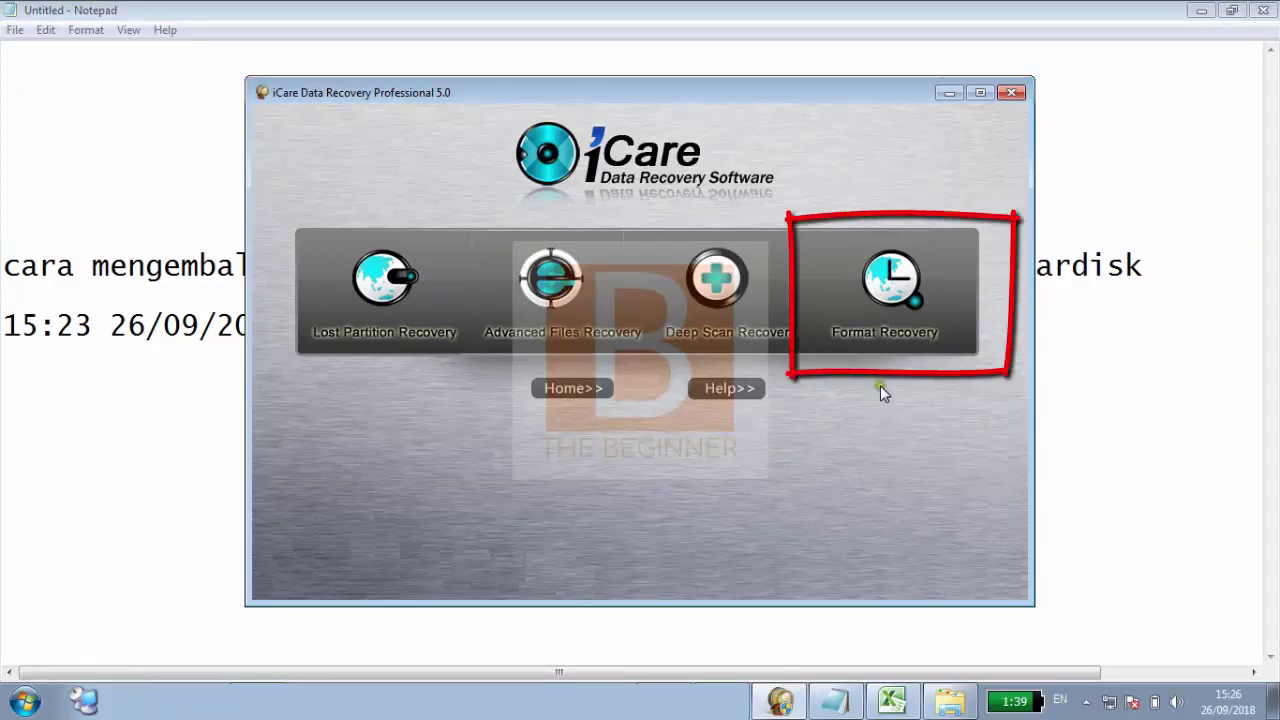
{"action": "left_click", "coordinate": [890, 297]}
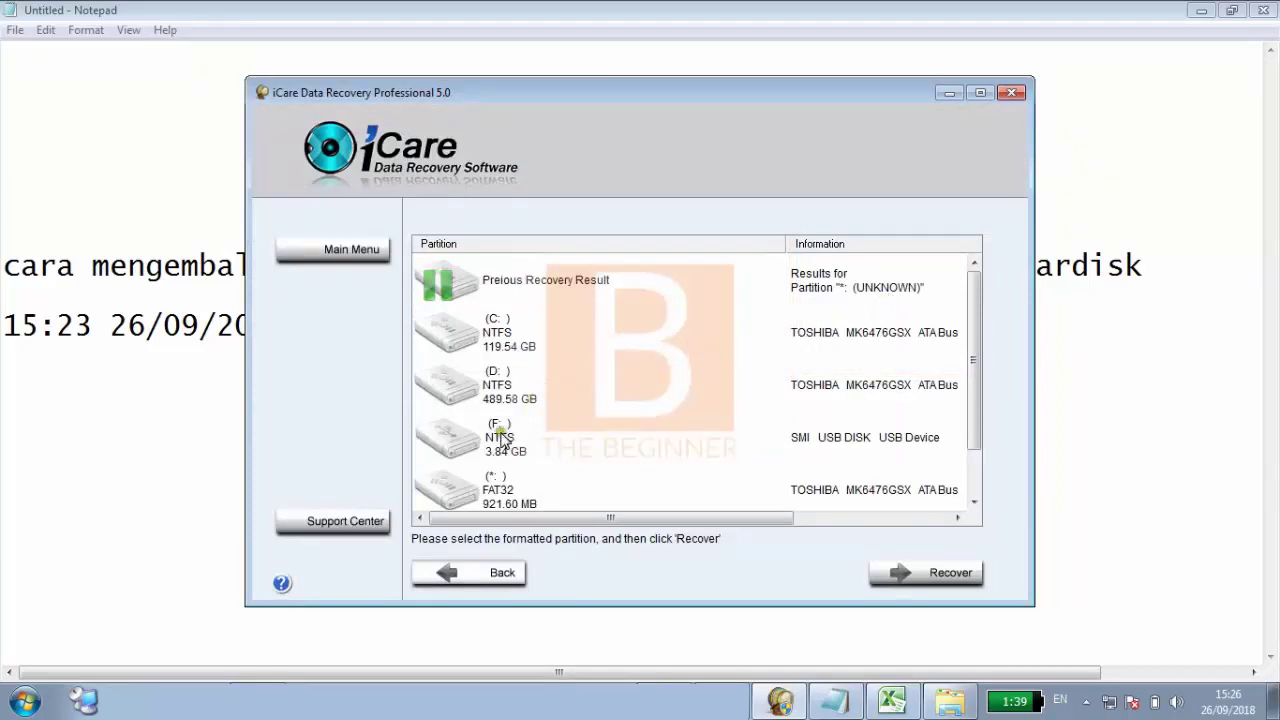
{"action": "left_click", "coordinate": [561, 448]}
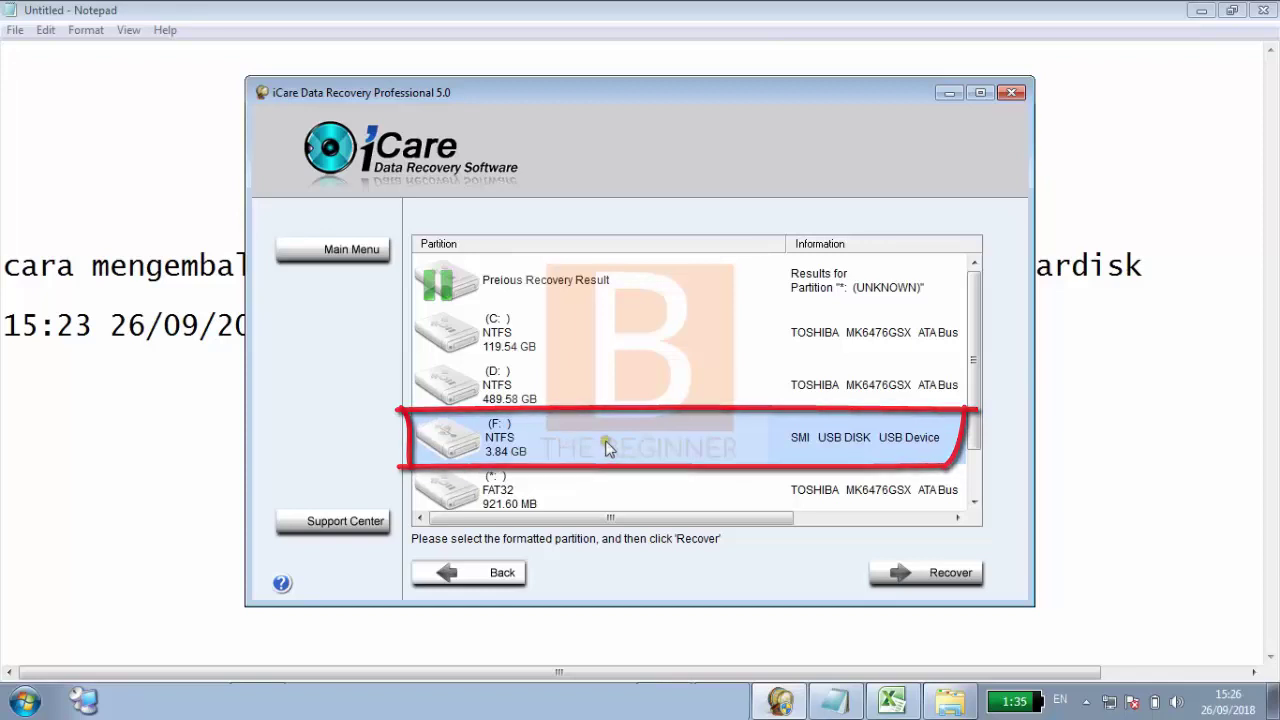
{"action": "left_click", "coordinate": [919, 576]}
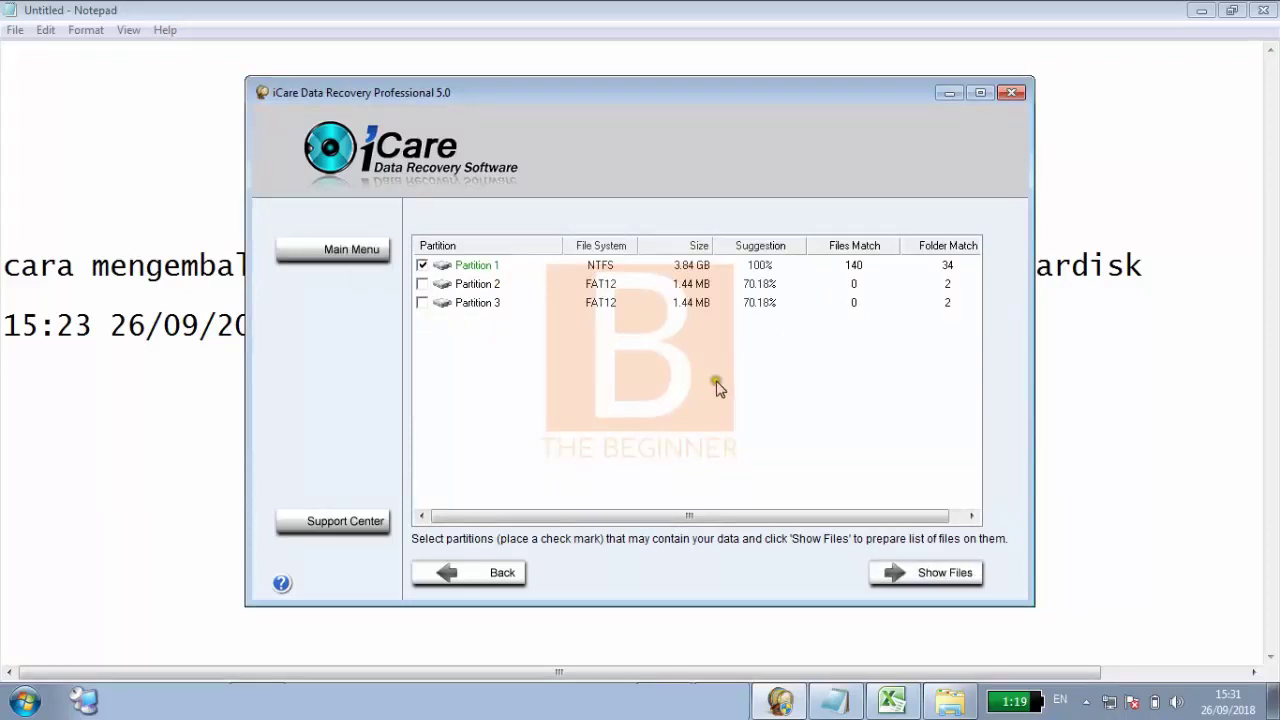
Show the files found on Partition 1 and mark LostFiles1, LostFiles2 and Raw Files for recovery.
{"action": "left_click", "coordinate": [497, 271]}
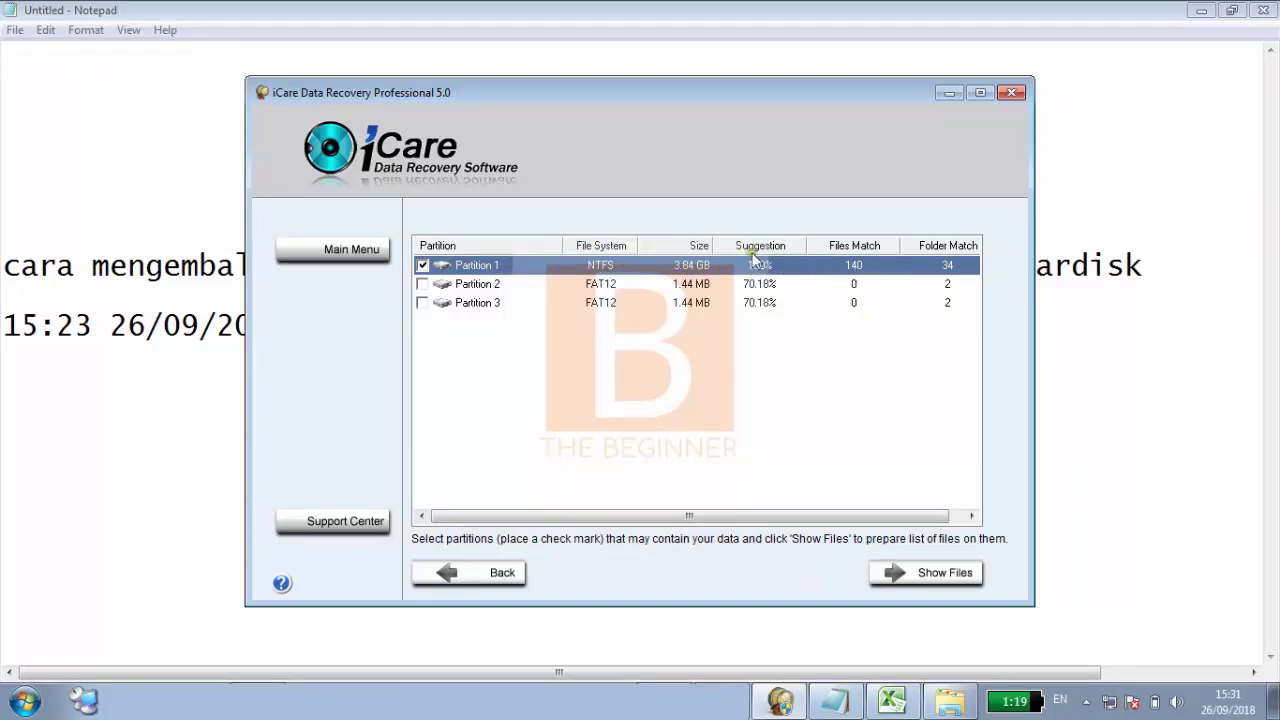
{"action": "left_click", "coordinate": [931, 576]}
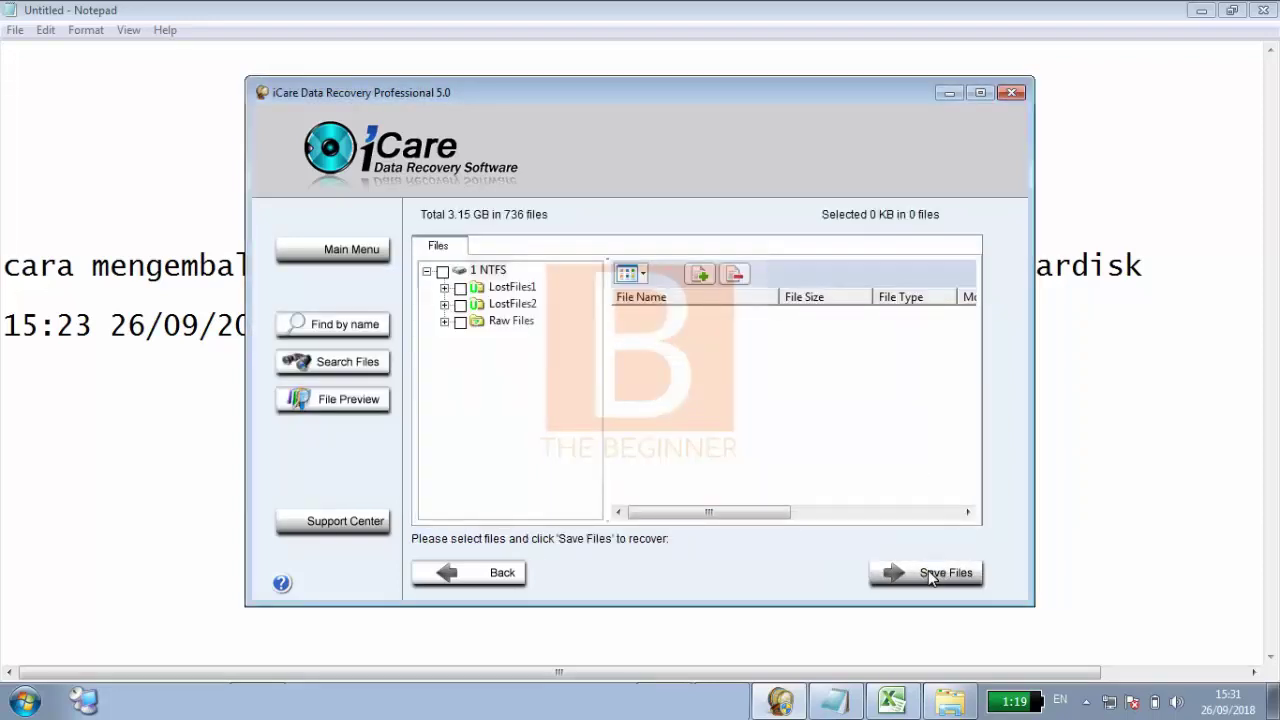
{"action": "left_click", "coordinate": [460, 288]}
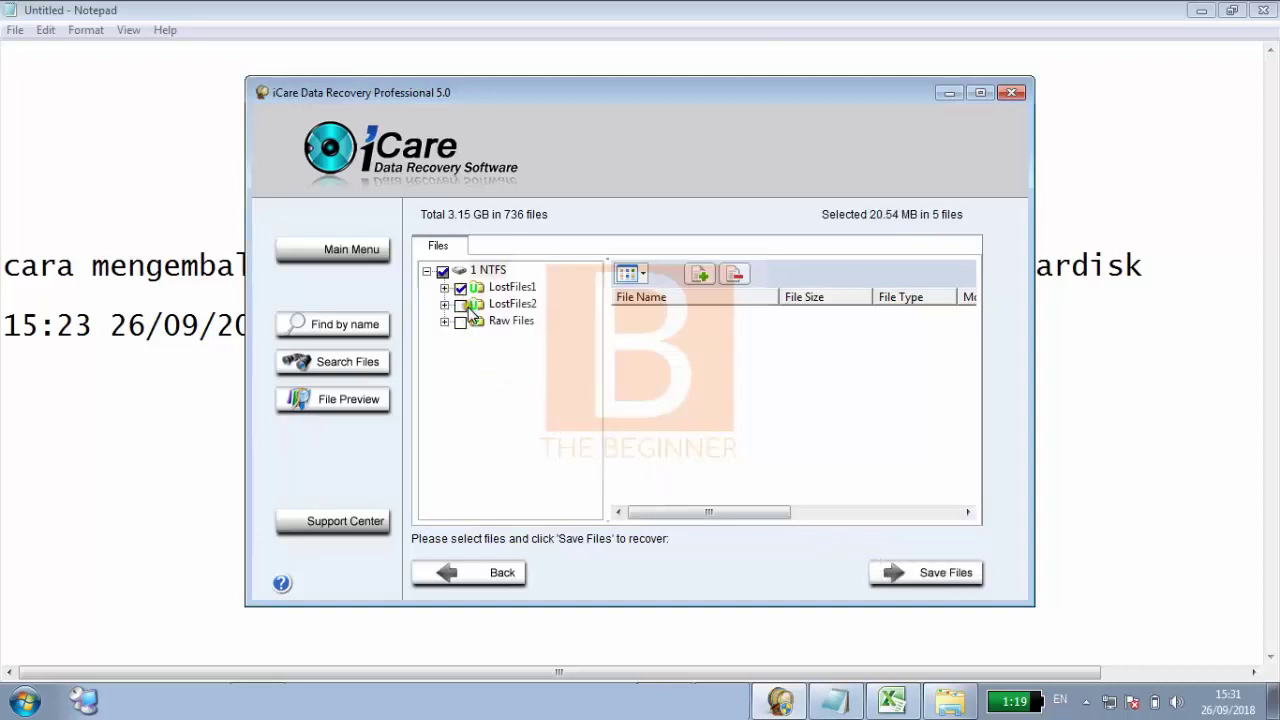
{"action": "left_click", "coordinate": [460, 304]}
{"action": "left_click", "coordinate": [462, 322]}
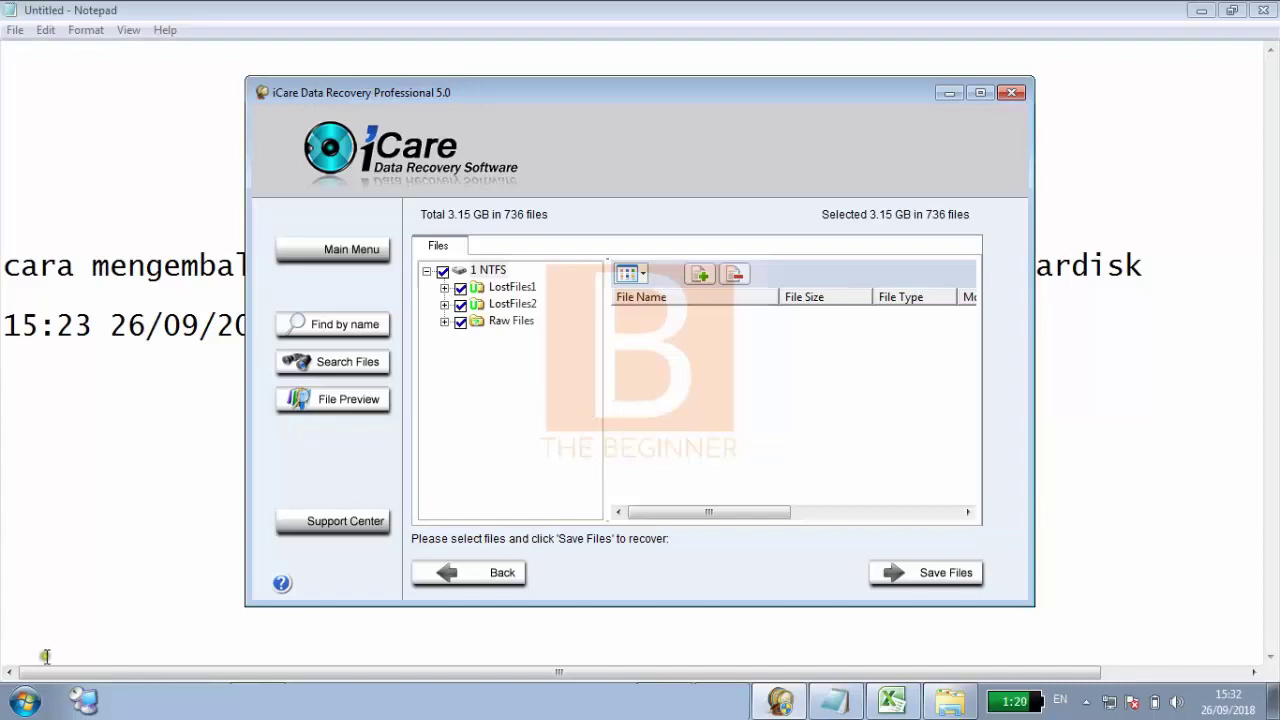
In Windows Explorer, create a folder named "Recovery FDD" in the Documents library and open it.
{"action": "right_click", "coordinate": [40, 688]}
{"action": "left_click", "coordinate": [40, 684]}
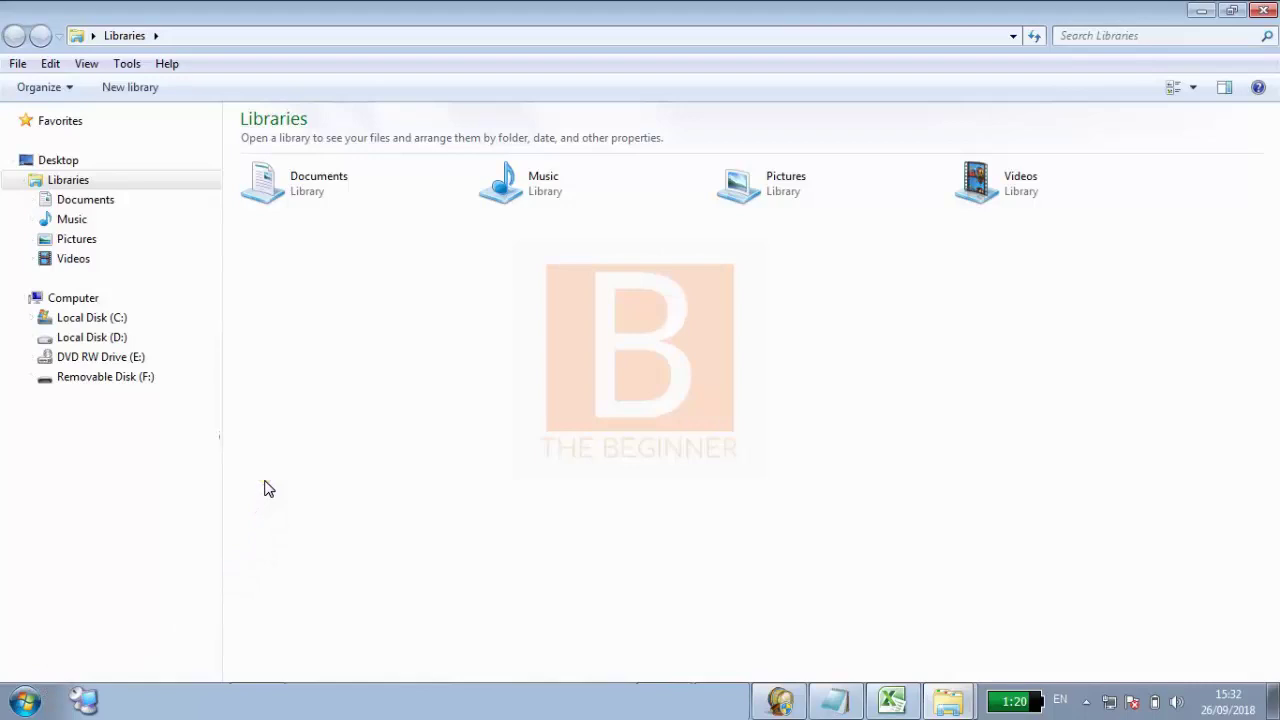
{"action": "left_click", "coordinate": [140, 203]}
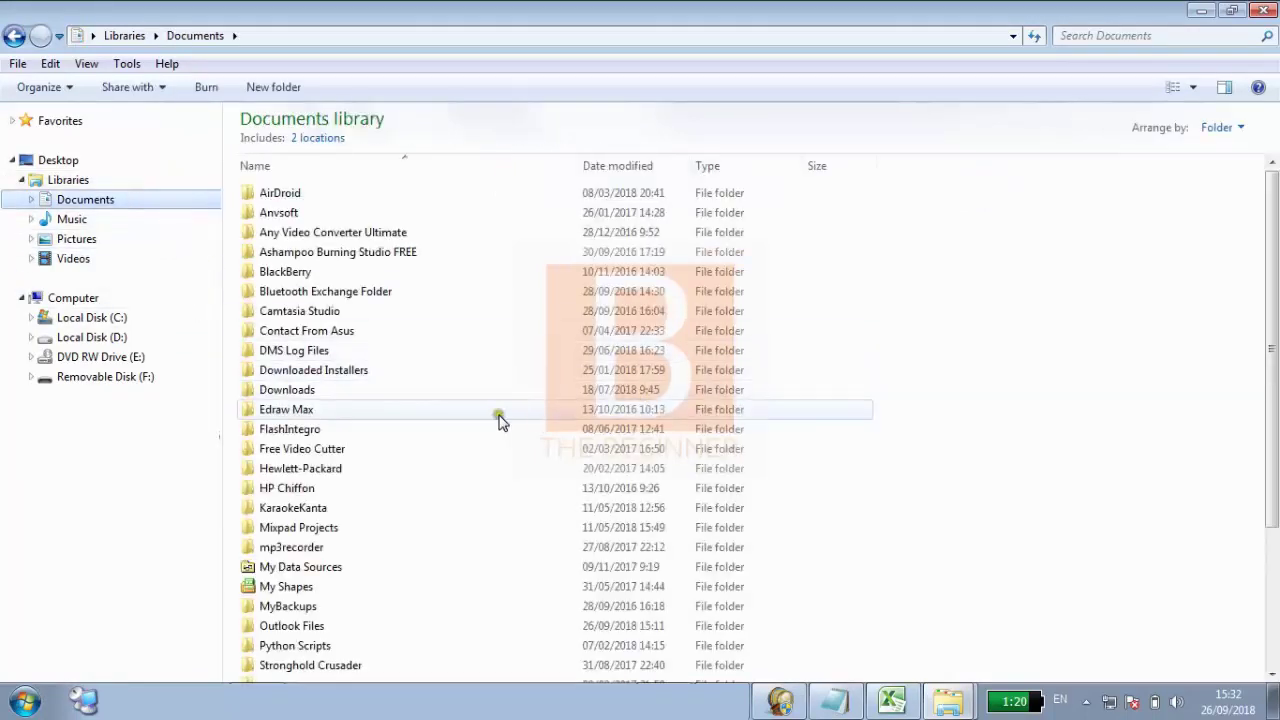
{"action": "right_click", "coordinate": [476, 411]}
{"action": "mouse_move", "coordinate": [536, 636]}
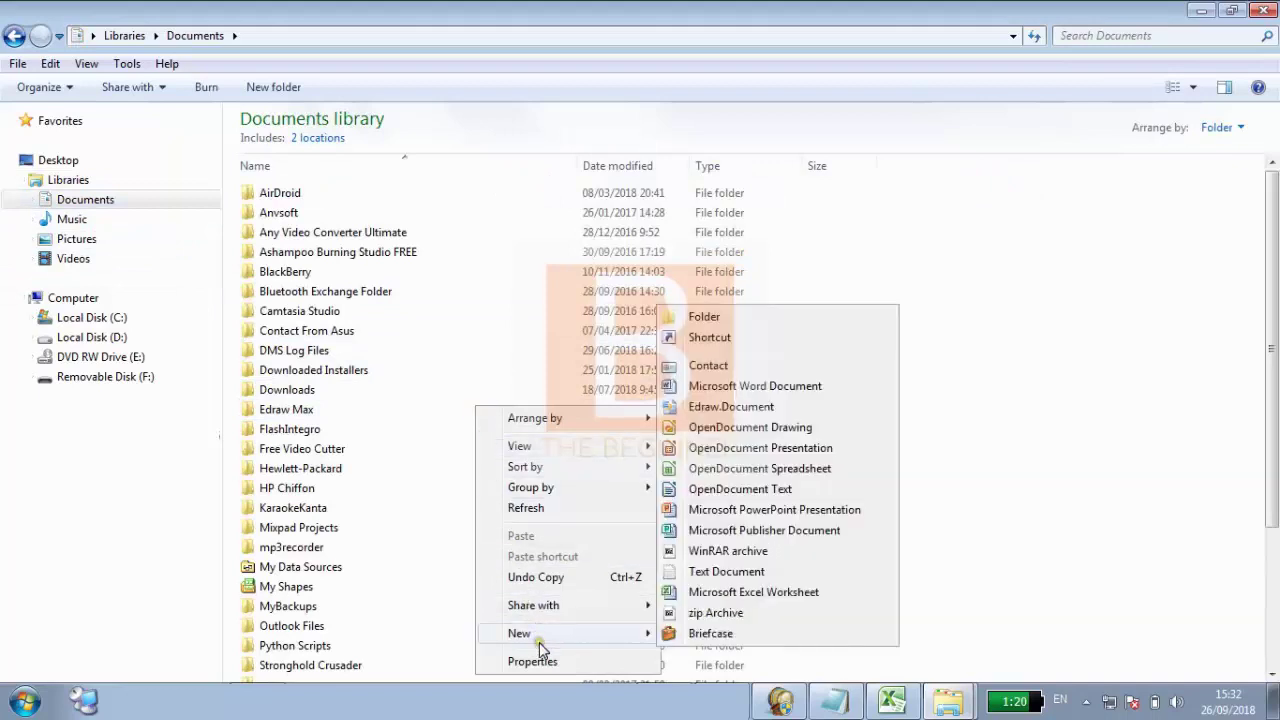
{"action": "left_click", "coordinate": [737, 320]}
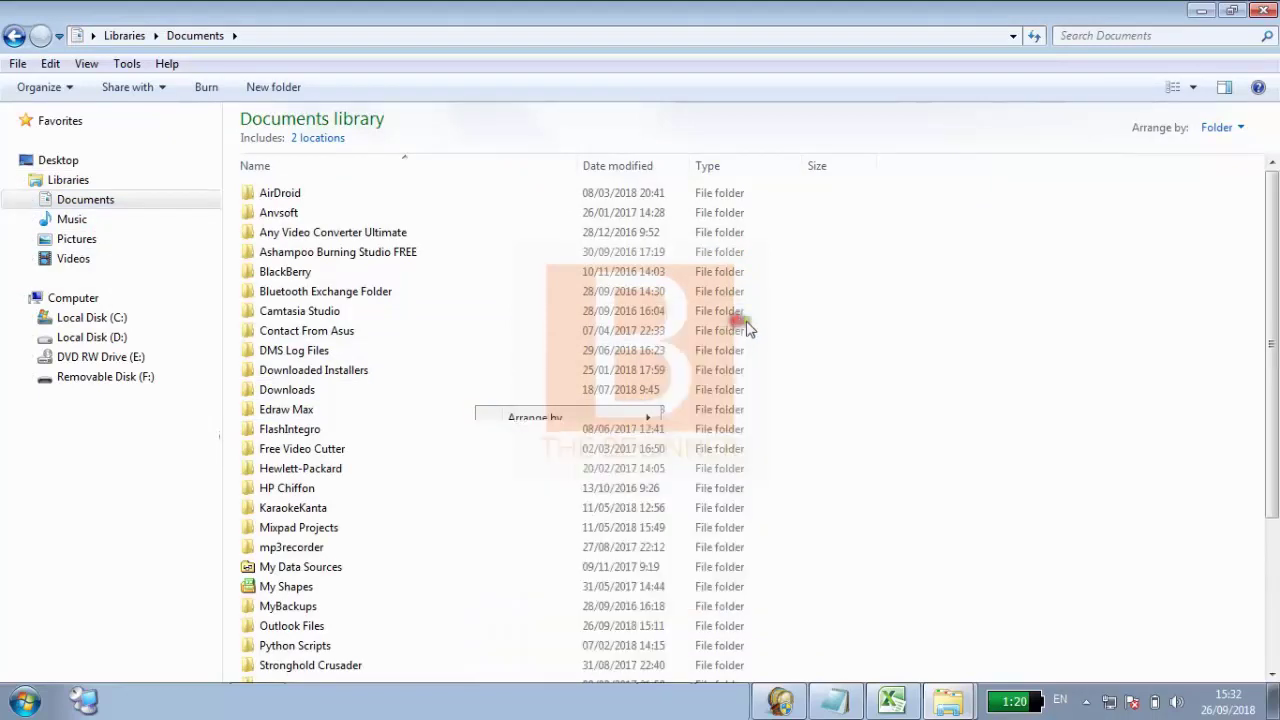
{"action": "type", "text": "Rec"}
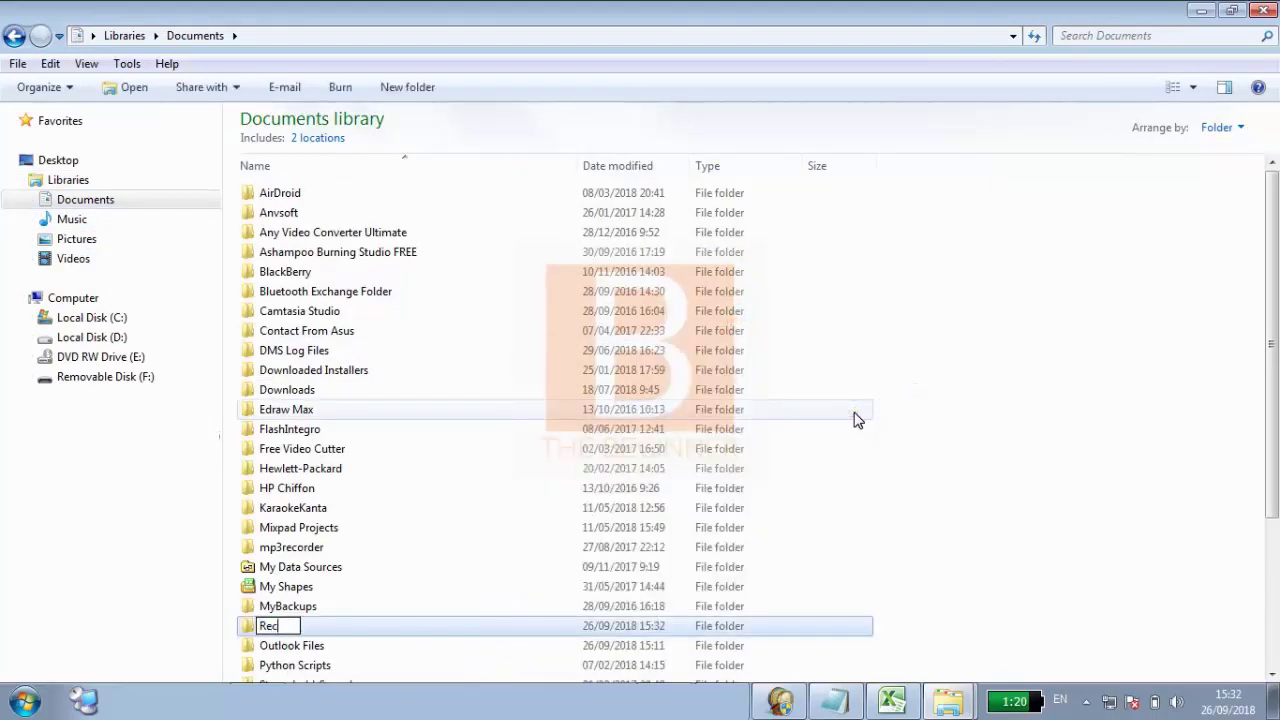
{"action": "type", "text": "overy FDD"}
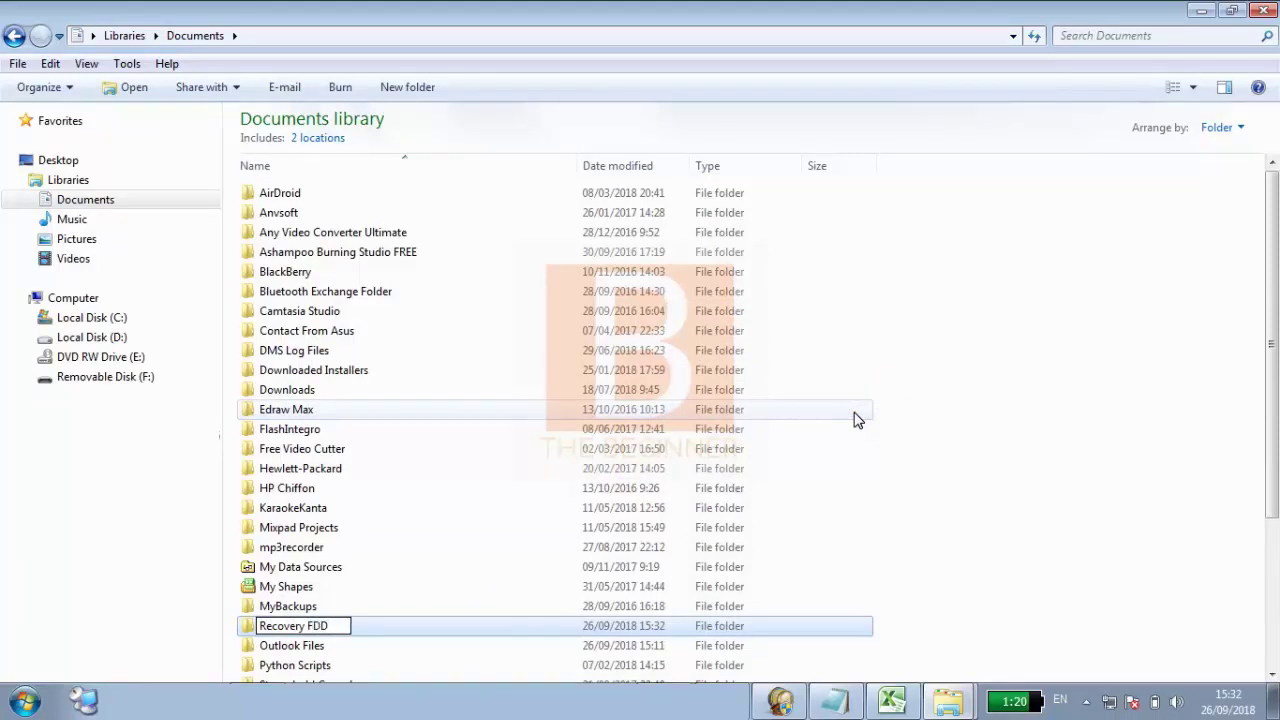
{"action": "key", "text": "Return"}
{"action": "key", "text": "Return"}
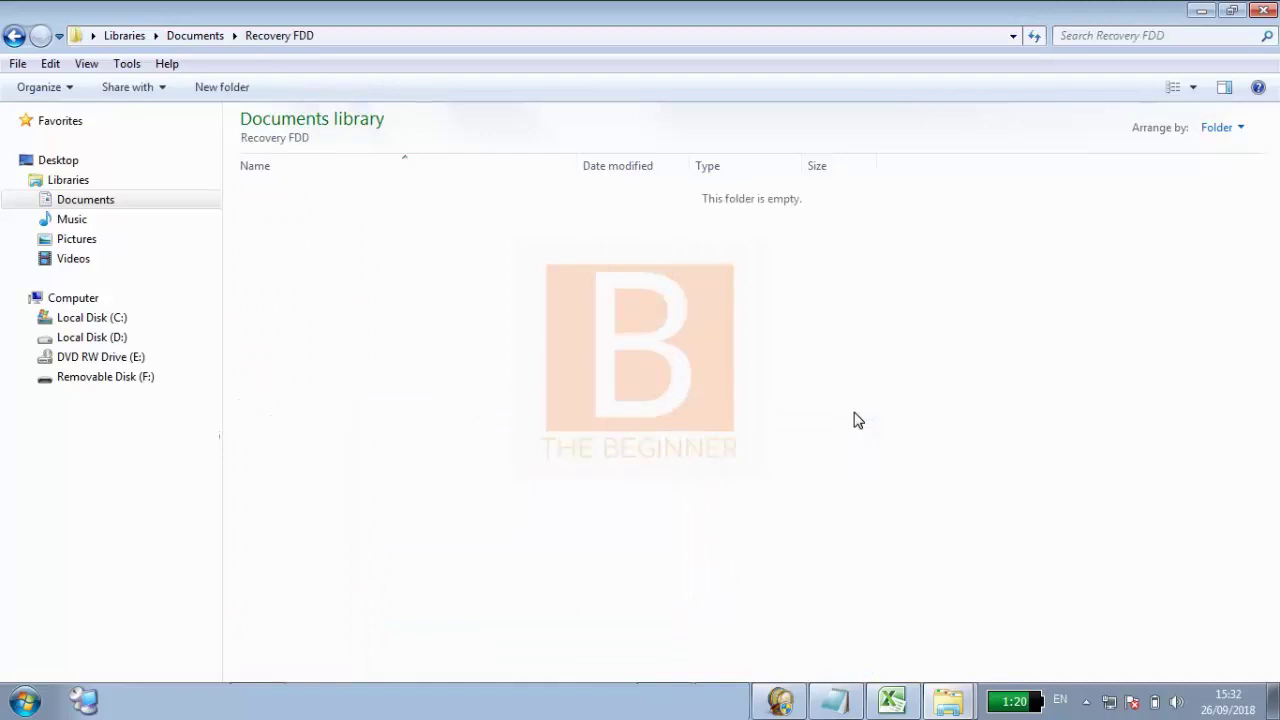
Copy the path of the Recovery FDD folder and save the marked files from iCare Data Recovery to that folder.
{"action": "left_click", "coordinate": [366, 35]}
{"action": "right_click", "coordinate": [366, 37]}
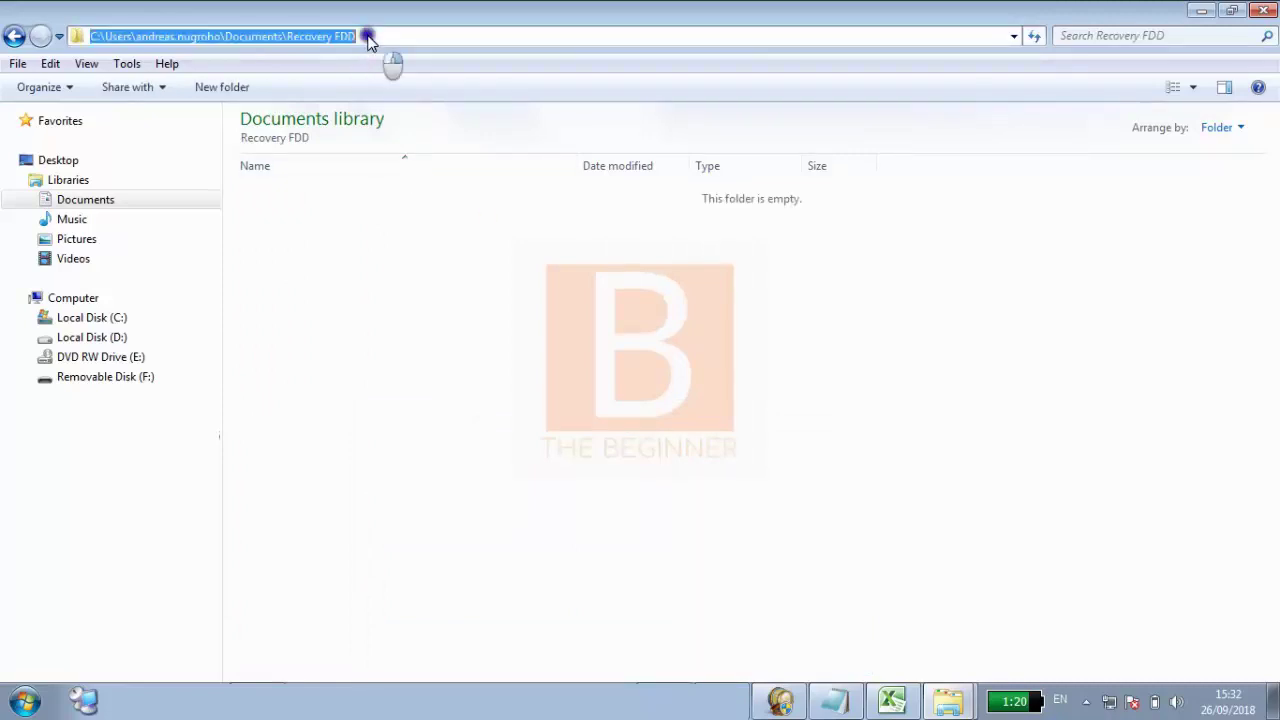
{"action": "left_click", "coordinate": [413, 97]}
{"action": "left_click", "coordinate": [1201, 11]}
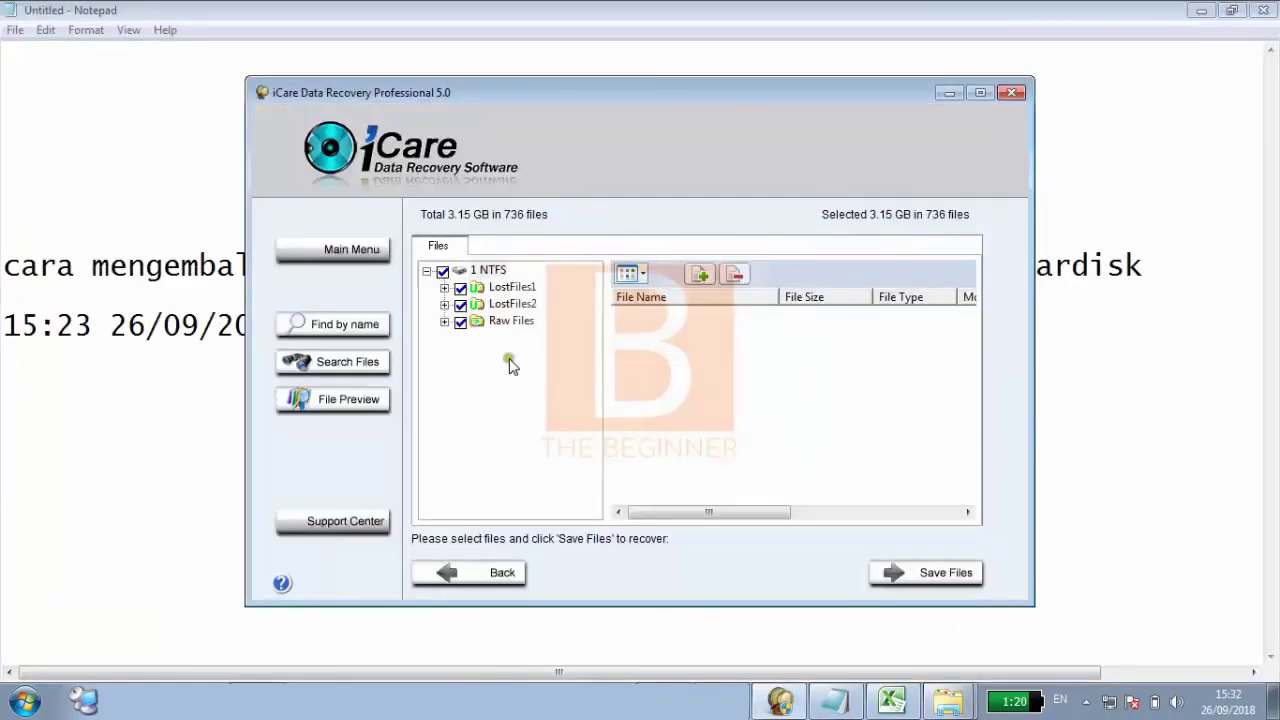
{"action": "left_click", "coordinate": [903, 575]}
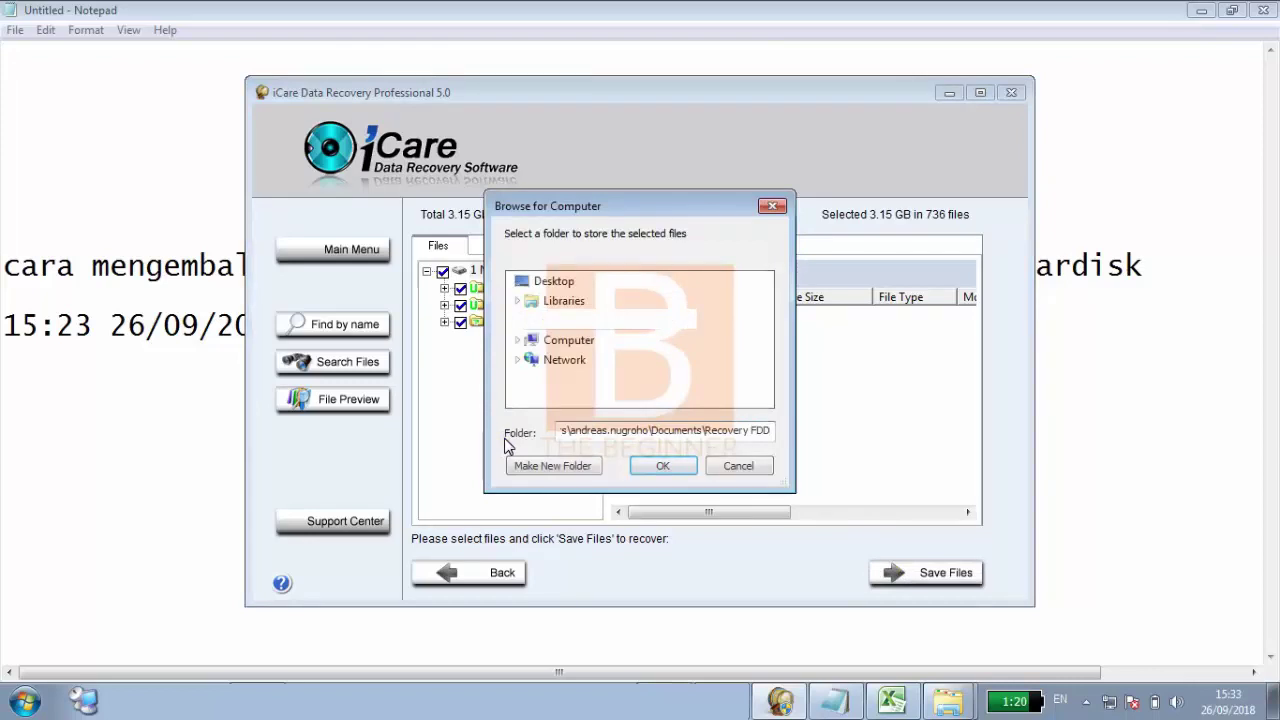
{"action": "key", "text": "Return"}
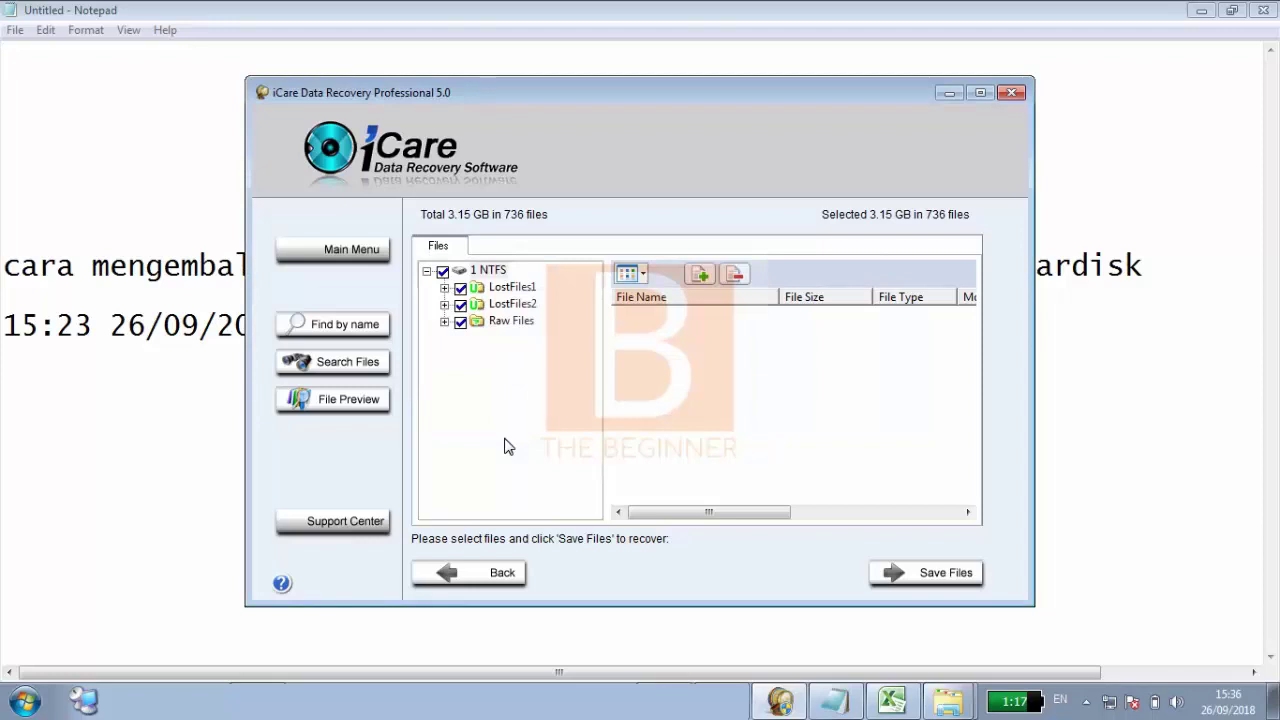
Return to the Recovery FDD folder in Windows Explorer and examine the file-type folders under 1 NTFS, Raw Files.
{"action": "left_click", "coordinate": [947, 706]}
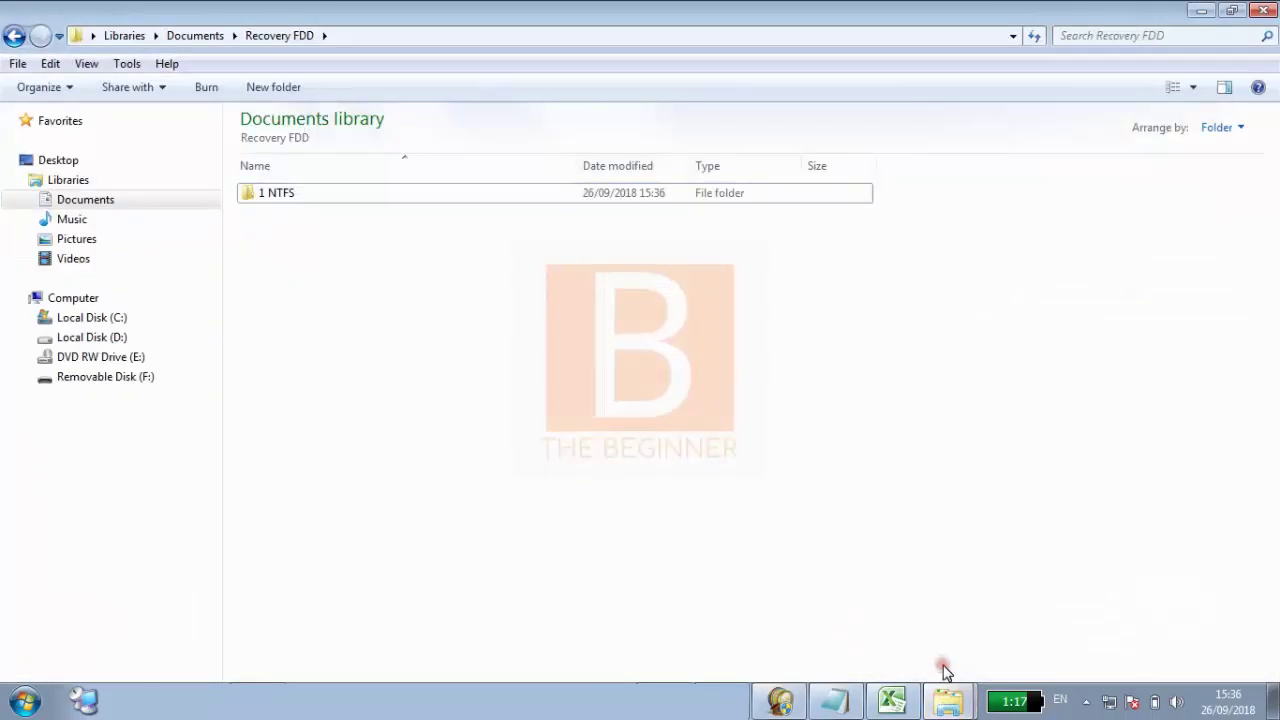
{"action": "double_click", "coordinate": [432, 201]}
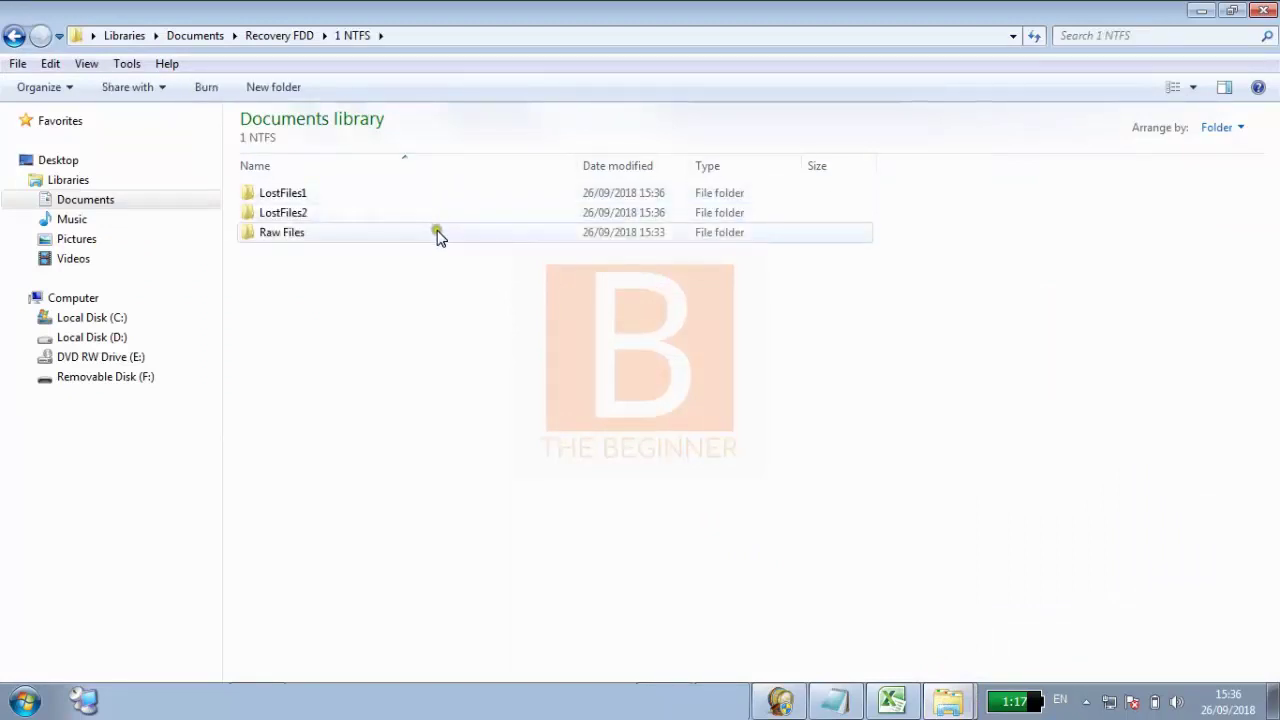
{"action": "double_click", "coordinate": [437, 232]}
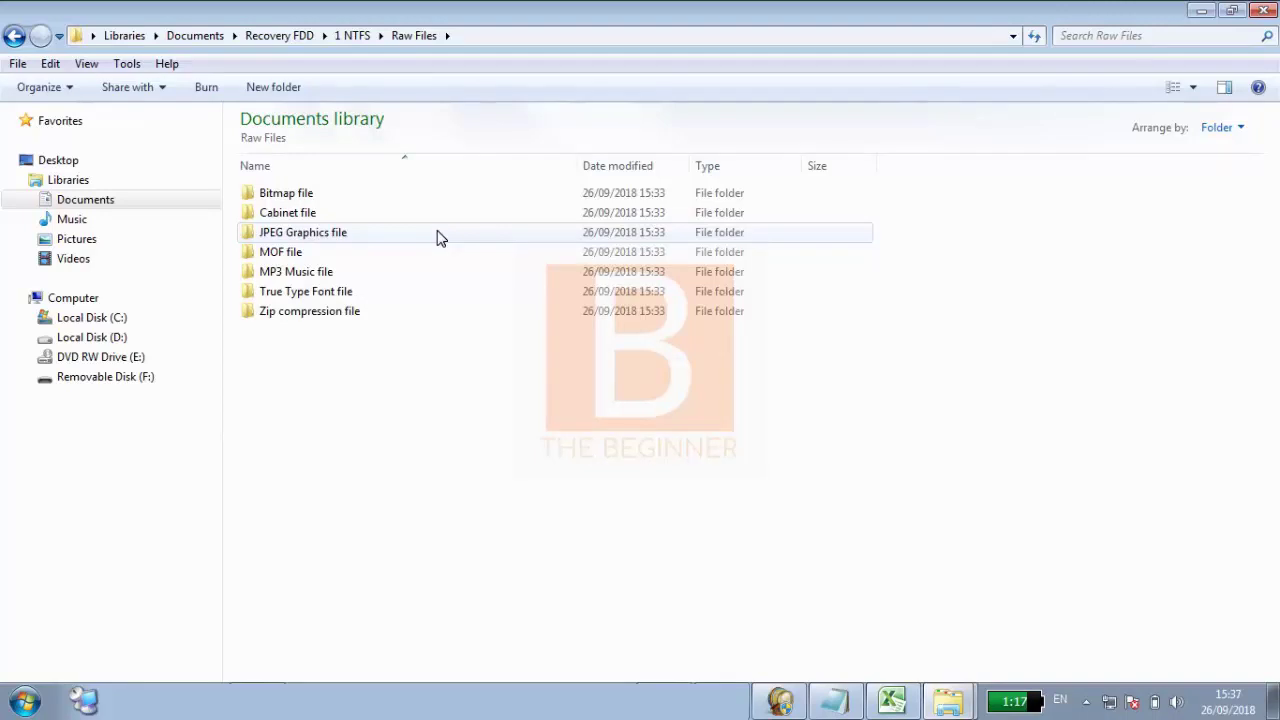
{"action": "left_click", "coordinate": [437, 237]}
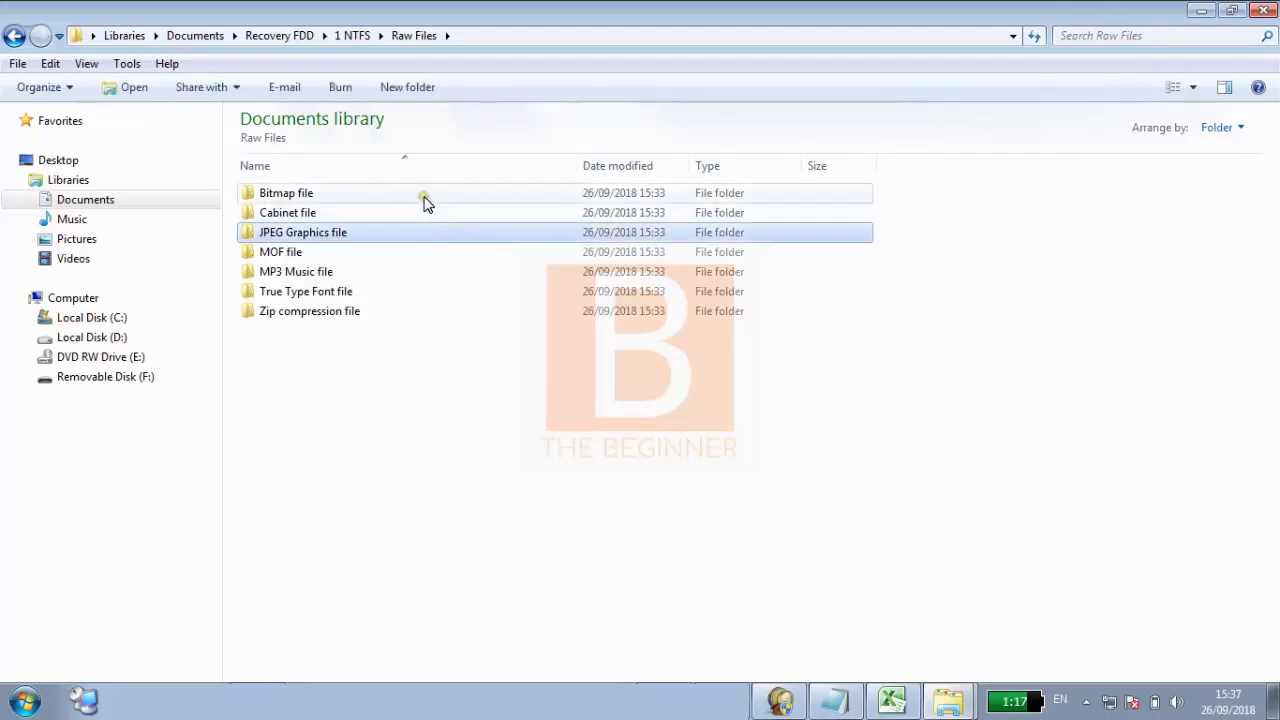
{"action": "left_click", "coordinate": [423, 197]}
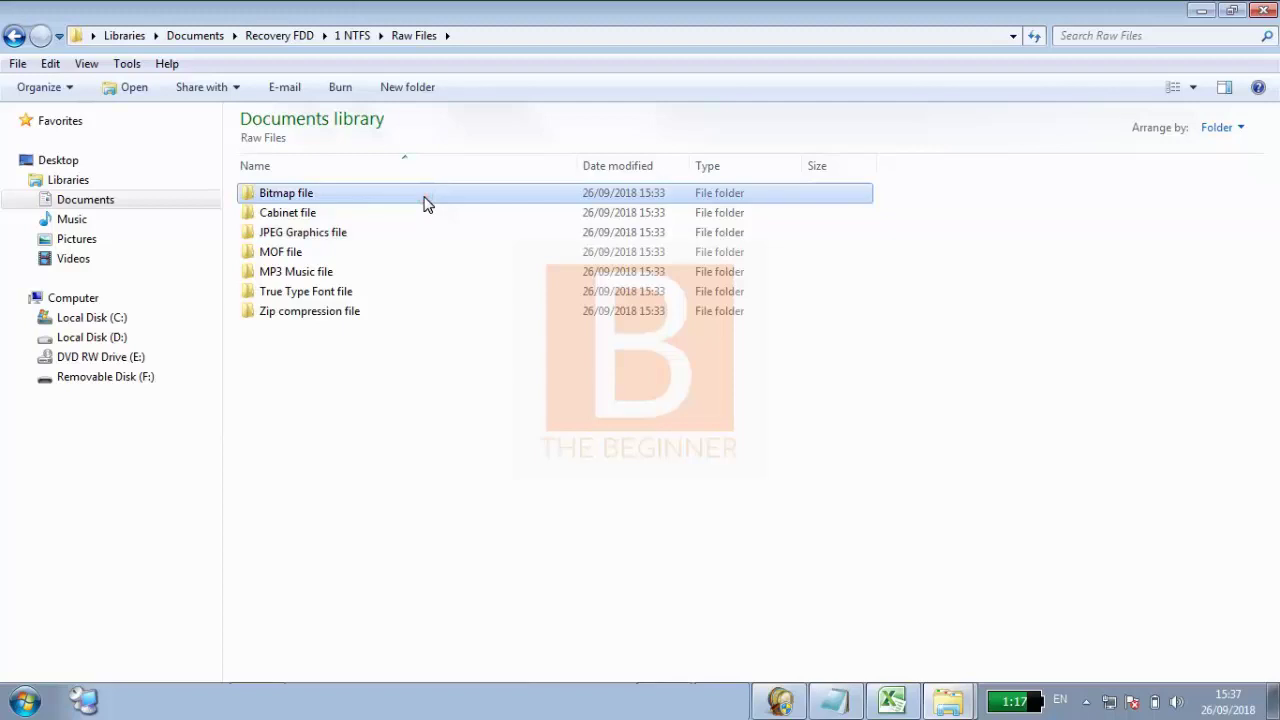
{"action": "left_click", "coordinate": [420, 272]}
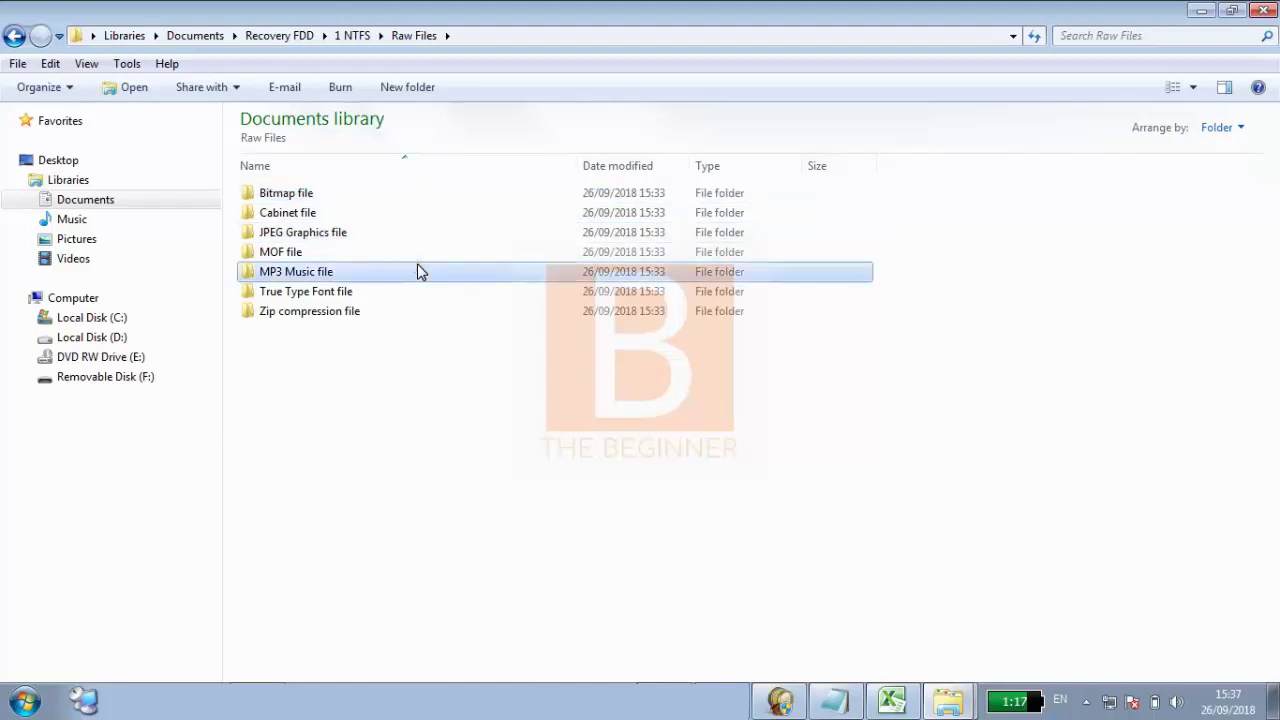
Open the MP3 Music file folder and play FILE001 in Winamp, declining to manage removable drive F: as a portable music player.
{"action": "left_click", "coordinate": [405, 304]}
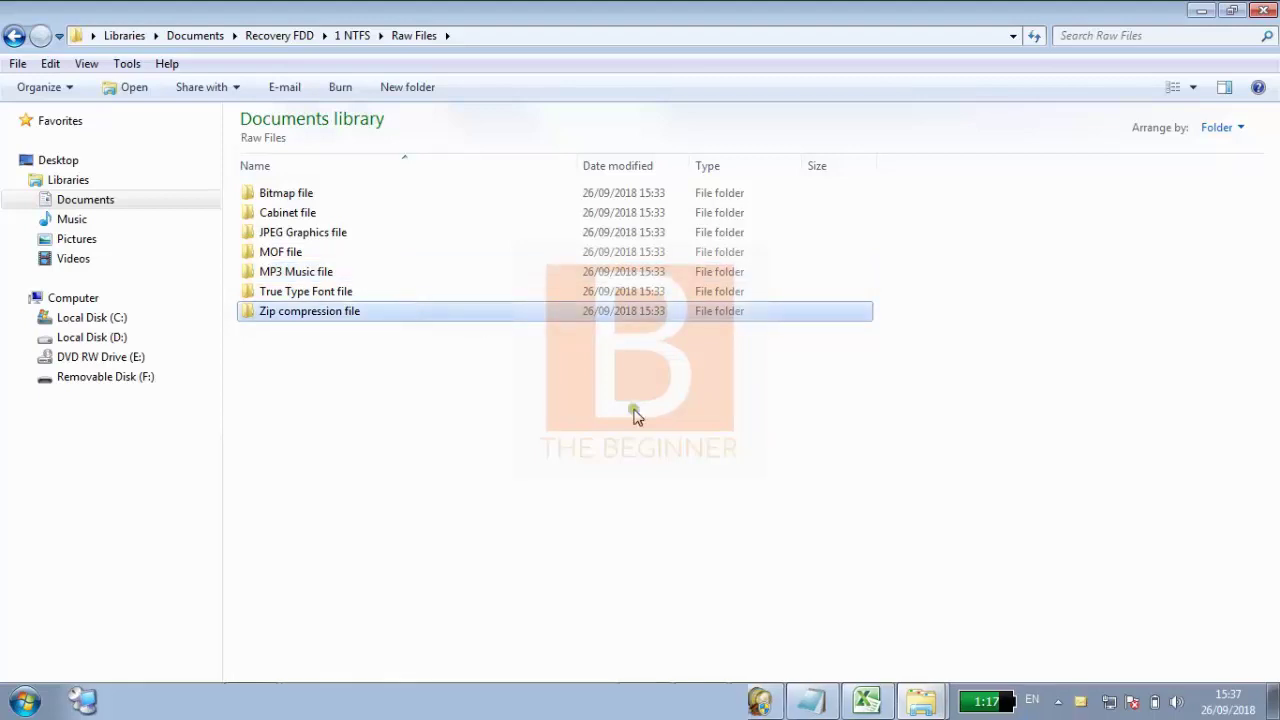
{"action": "left_click", "coordinate": [1266, 597]}
{"action": "double_click", "coordinate": [380, 276]}
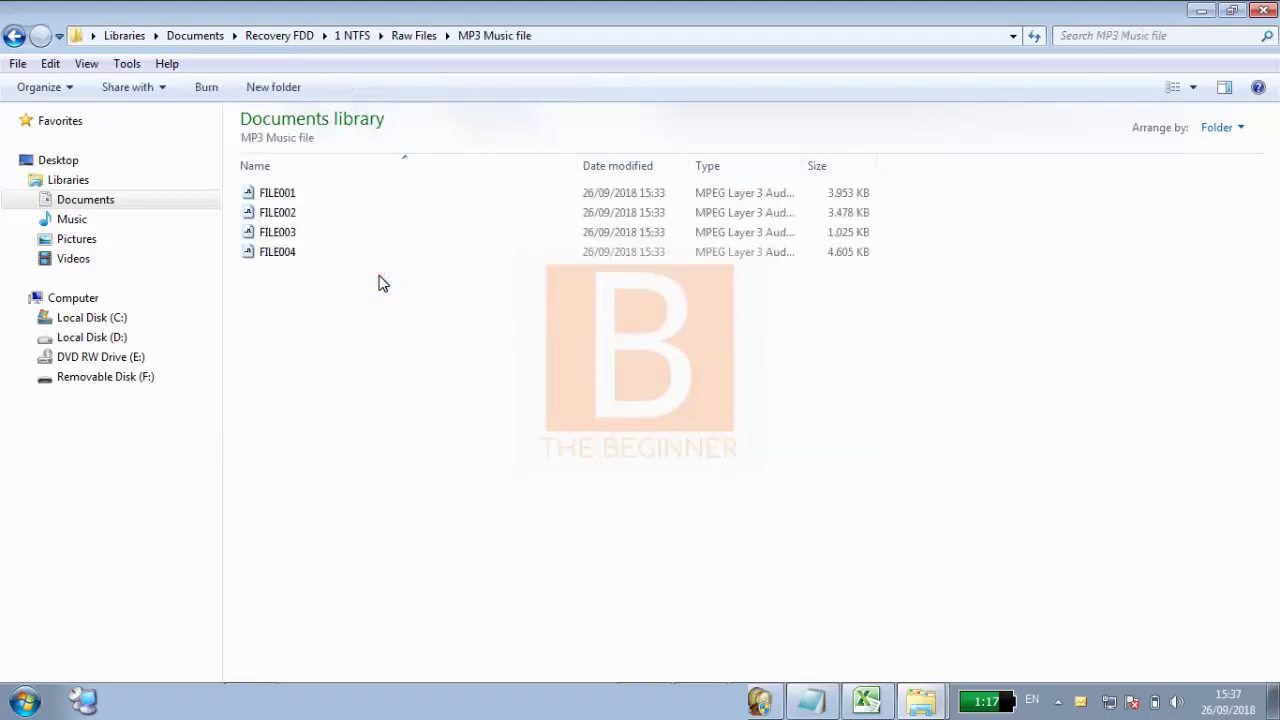
{"action": "left_click", "coordinate": [281, 195]}
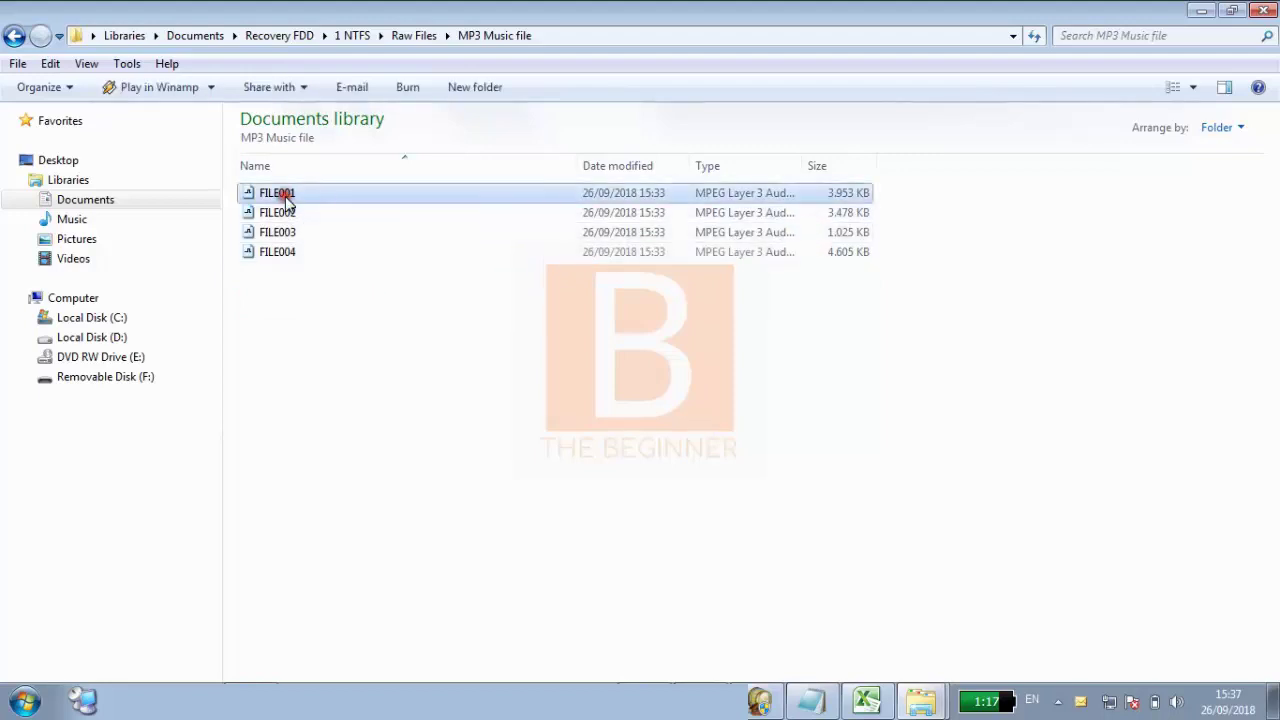
{"action": "right_click", "coordinate": [283, 199]}
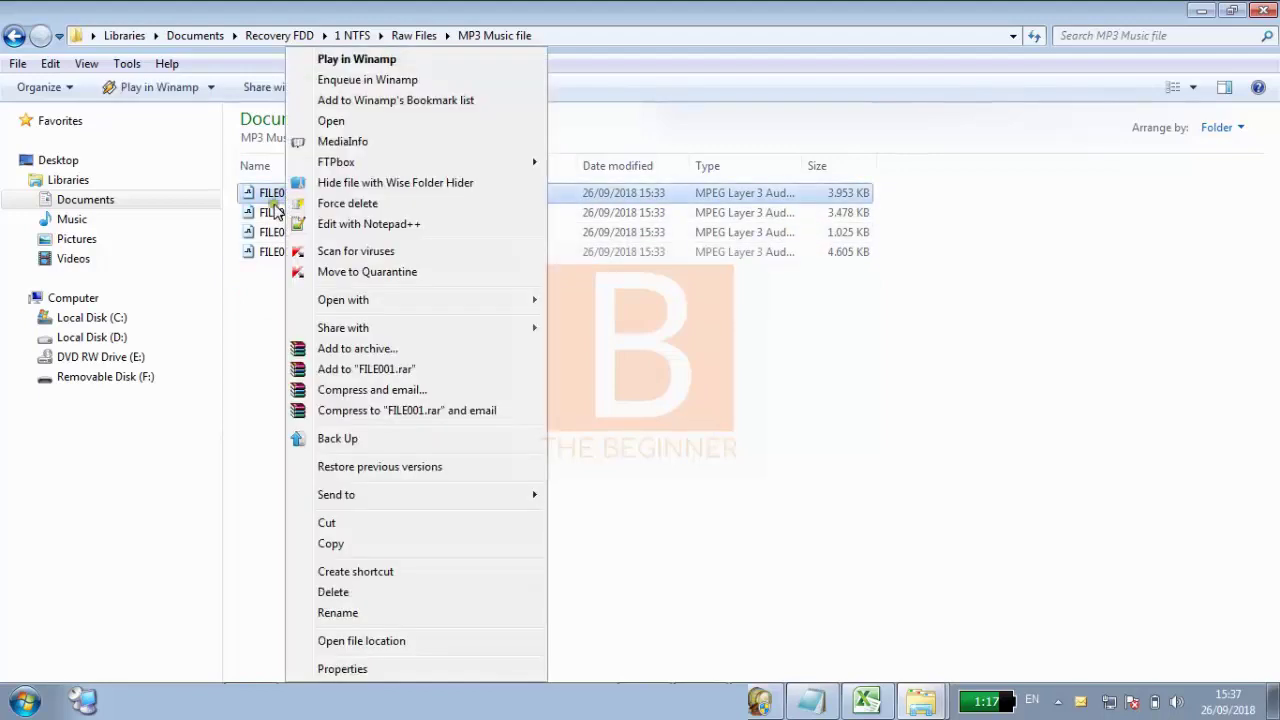
{"action": "left_click", "coordinate": [271, 273]}
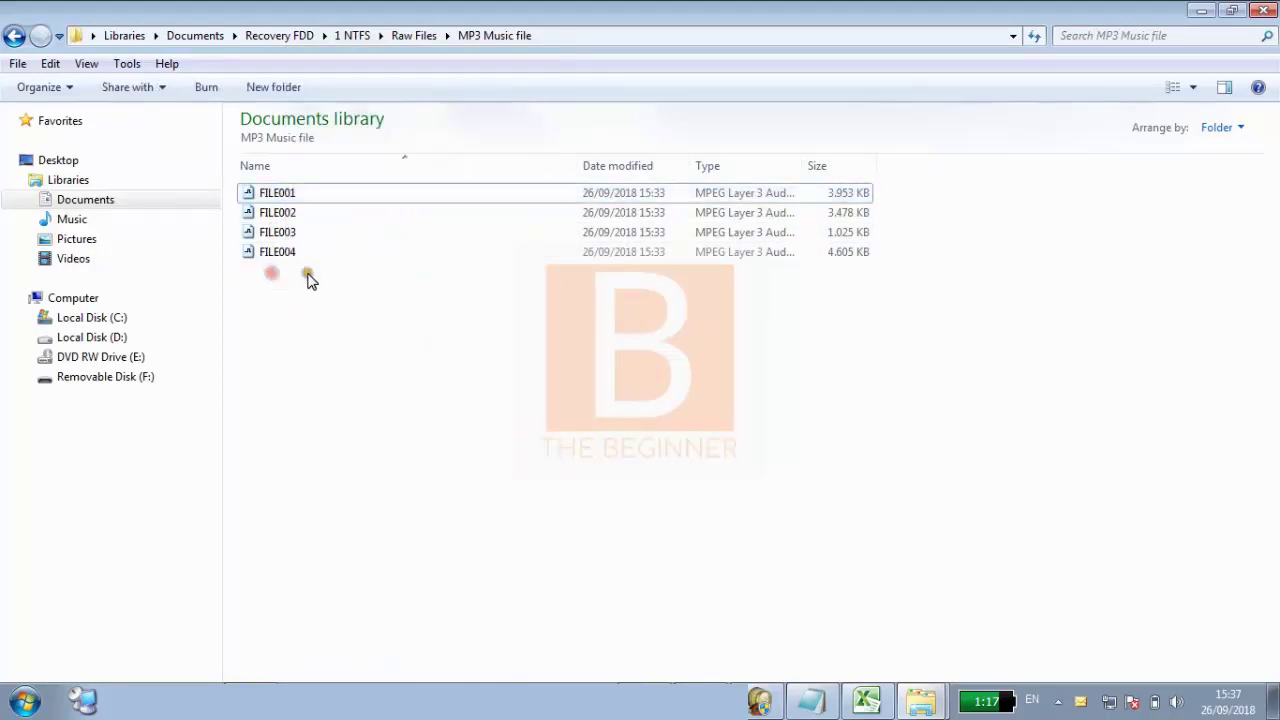
{"action": "left_click", "coordinate": [320, 197]}
{"action": "right_click", "coordinate": [320, 198]}
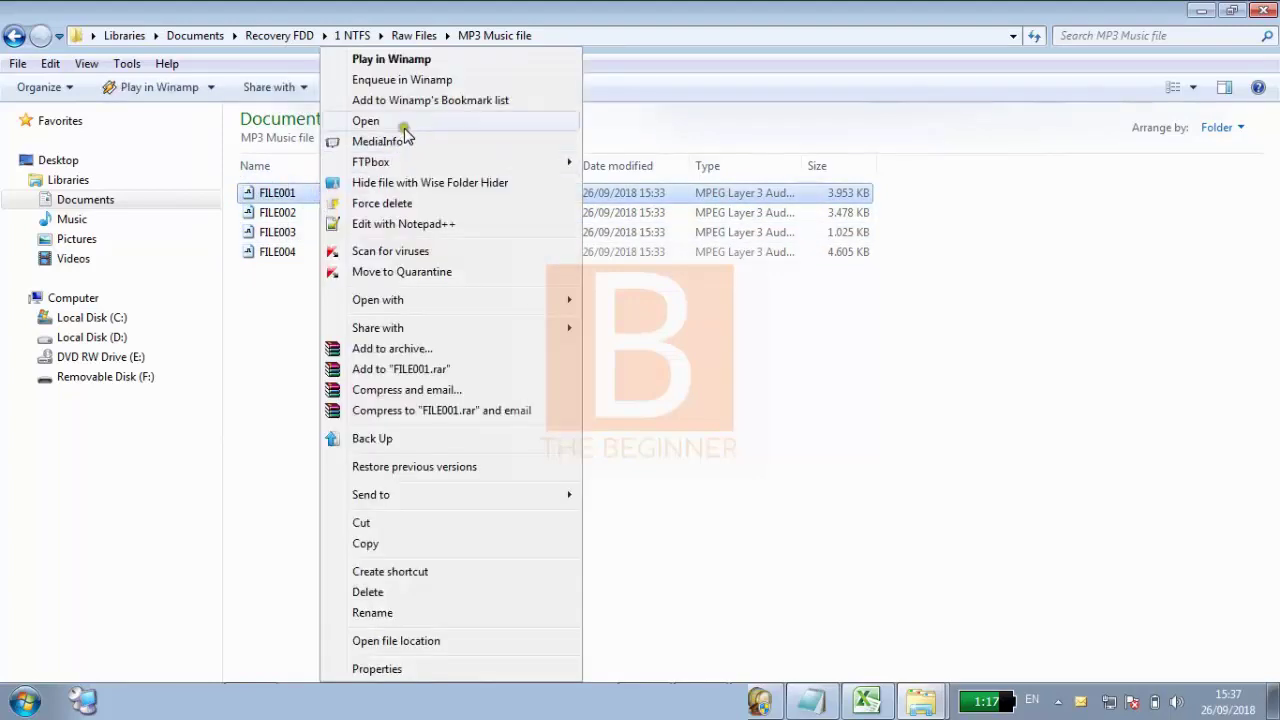
{"action": "left_click", "coordinate": [433, 62]}
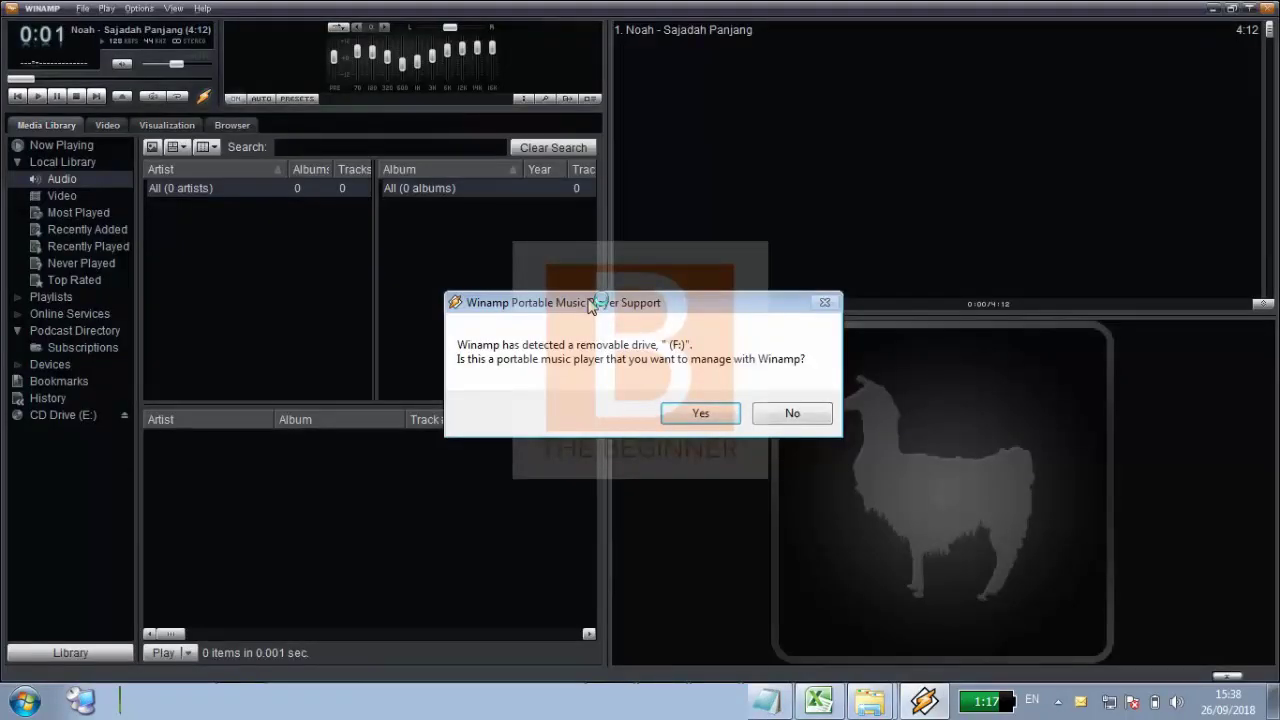
{"action": "left_click", "coordinate": [821, 305]}
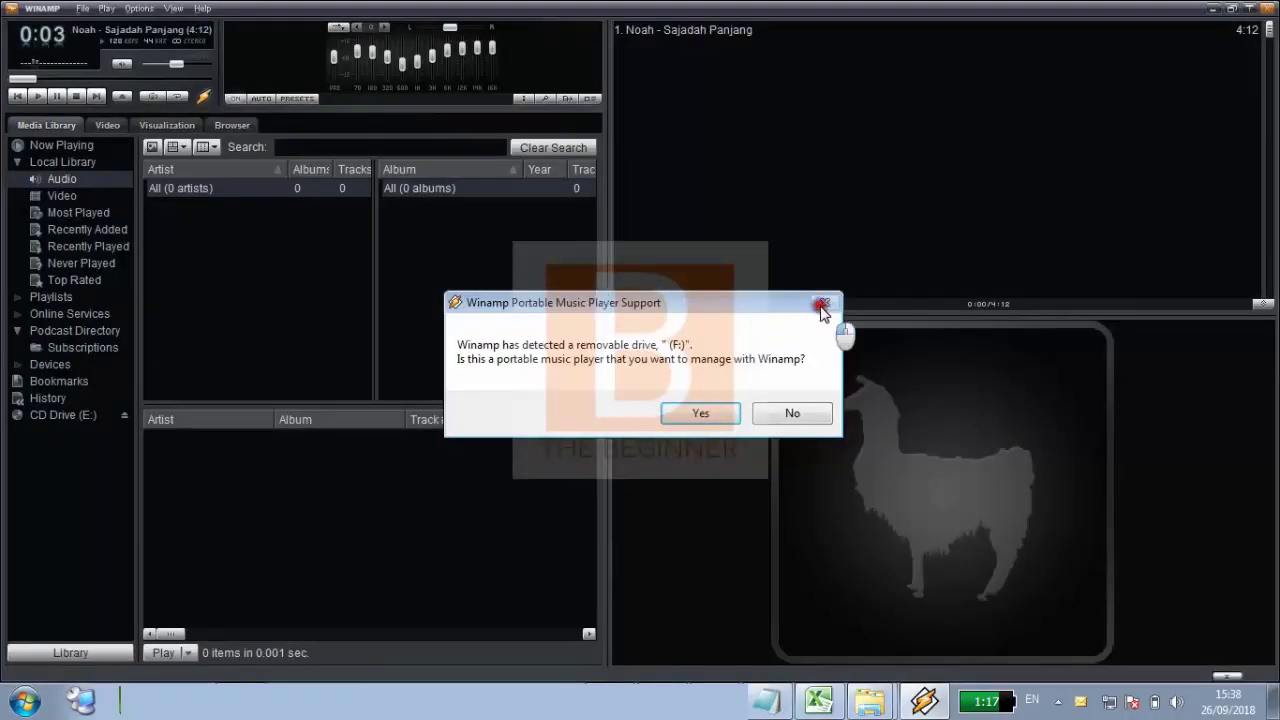
{"action": "left_click", "coordinate": [781, 414]}
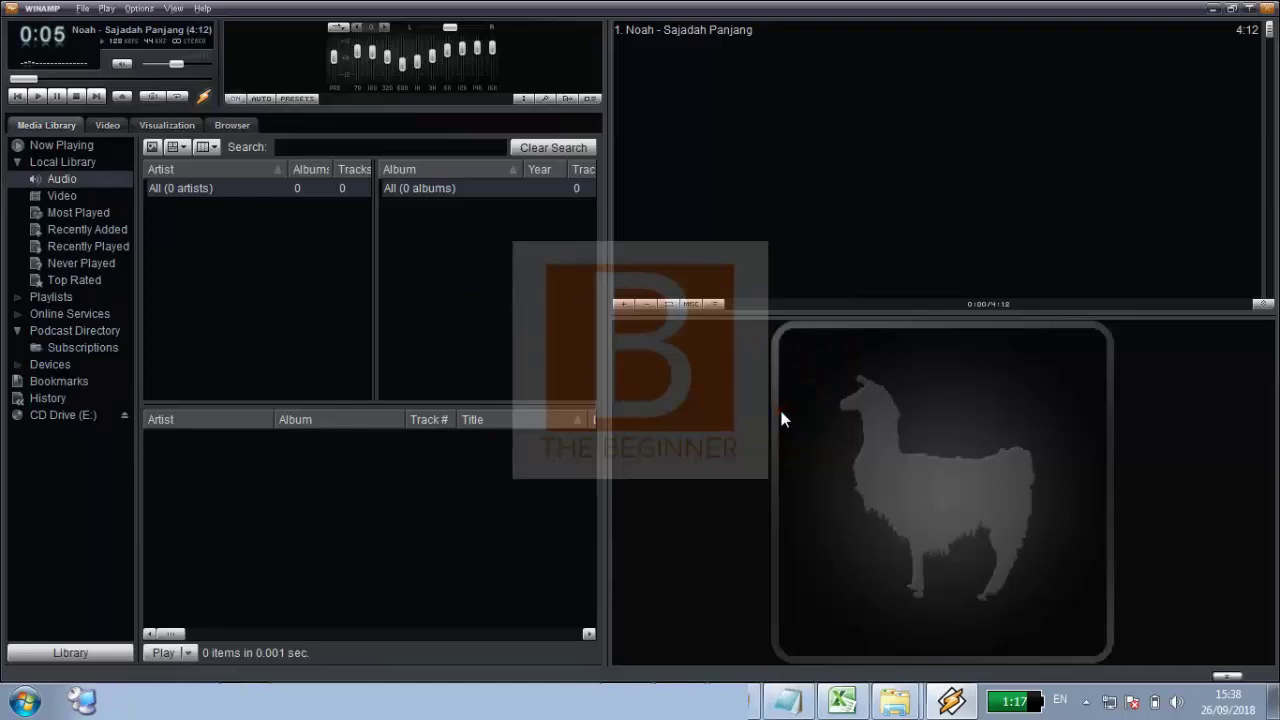
Lower the system volume and skip the playing track ahead to about 3:47, closing Winamp after listening.
{"action": "left_click", "coordinate": [683, 30]}
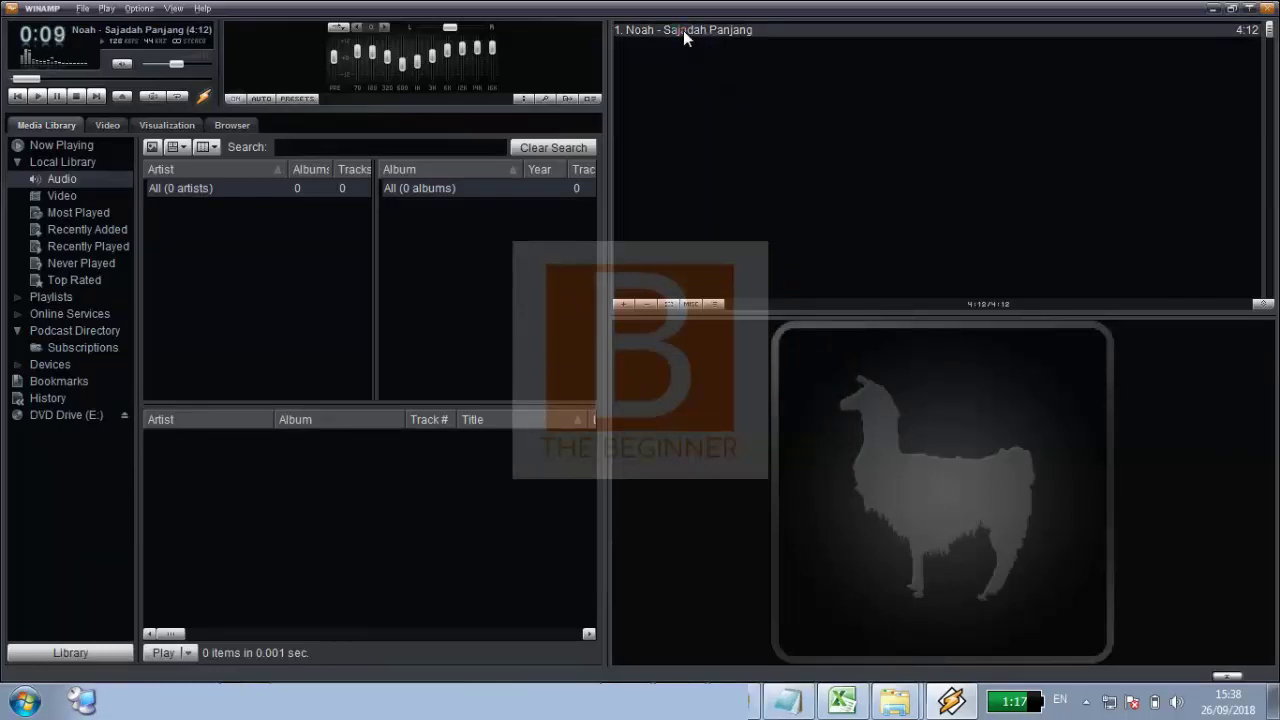
{"action": "left_click", "coordinate": [1176, 710]}
{"action": "left_click_drag", "start_coordinate": [1166, 498], "coordinate": [1172, 540]}
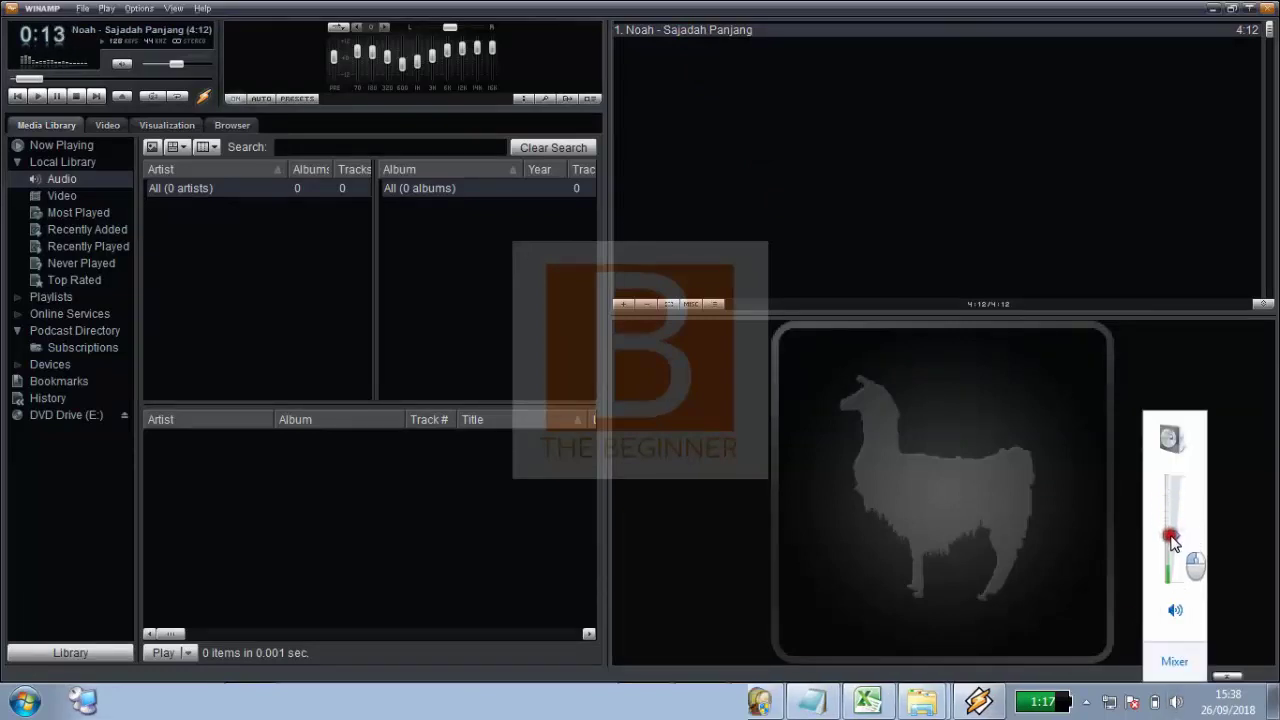
{"action": "left_click", "coordinate": [797, 242]}
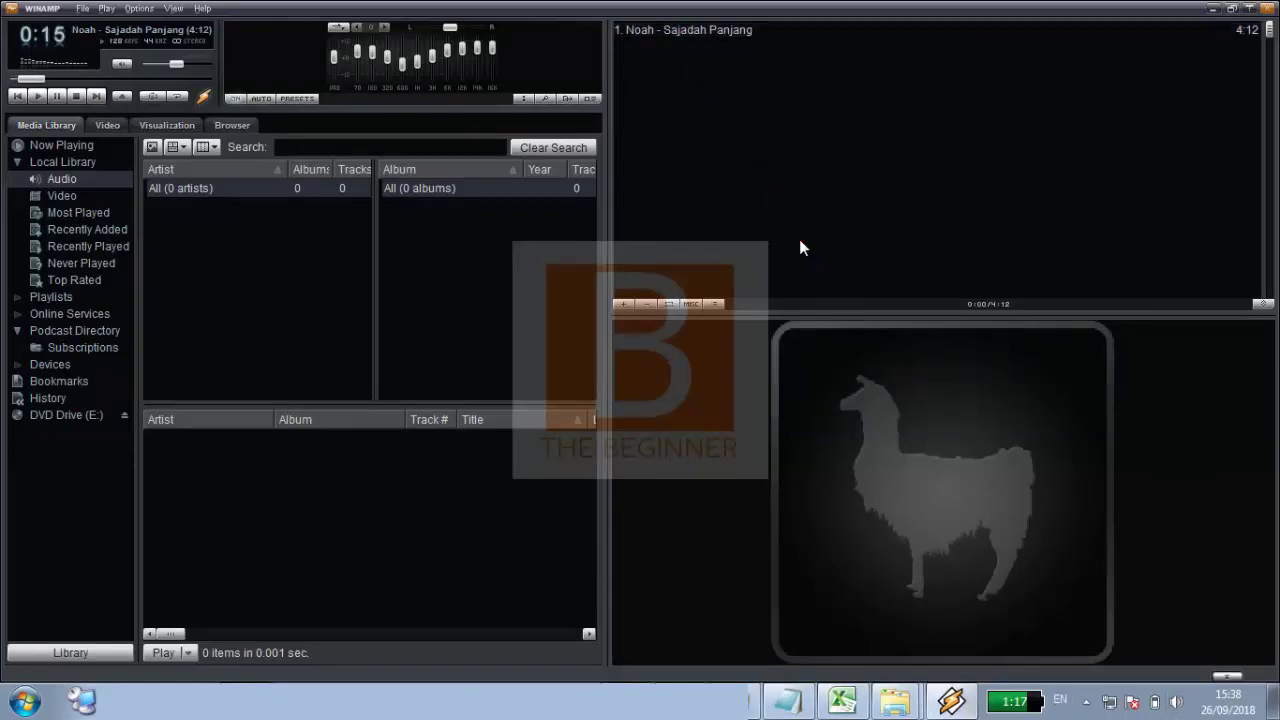
{"action": "left_click", "coordinate": [180, 80]}
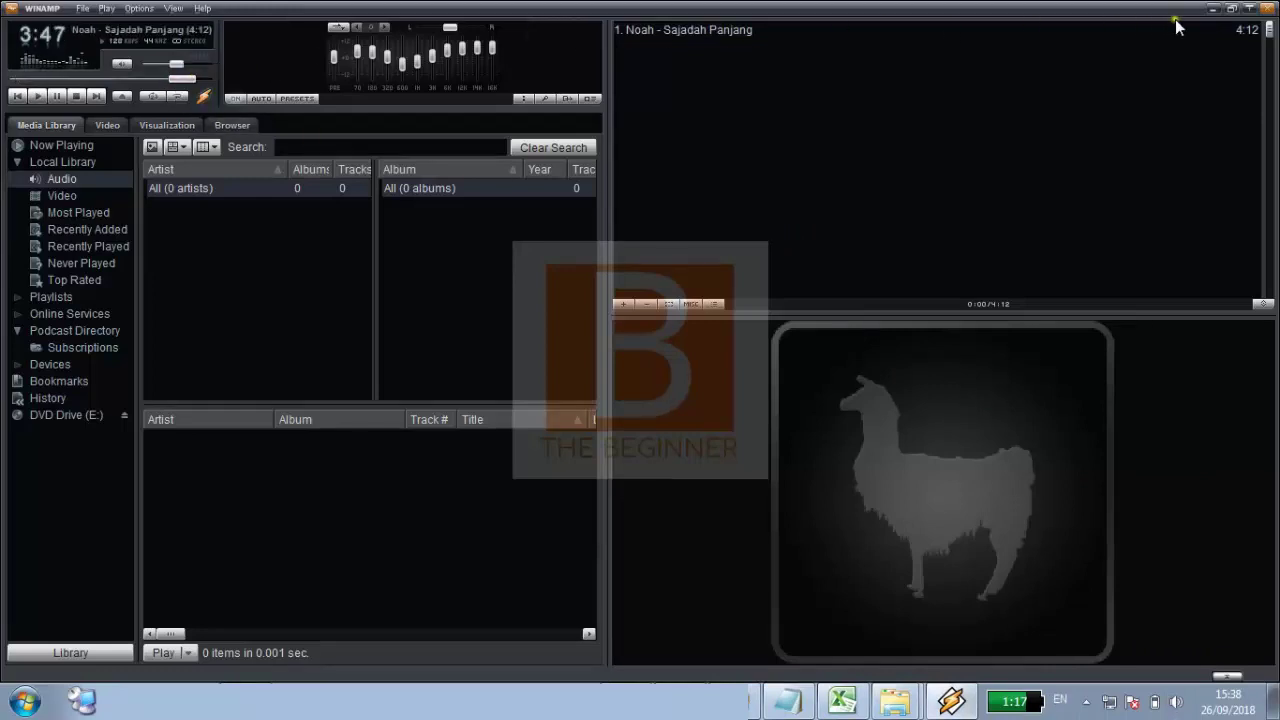
{"action": "left_click", "coordinate": [1263, 10]}
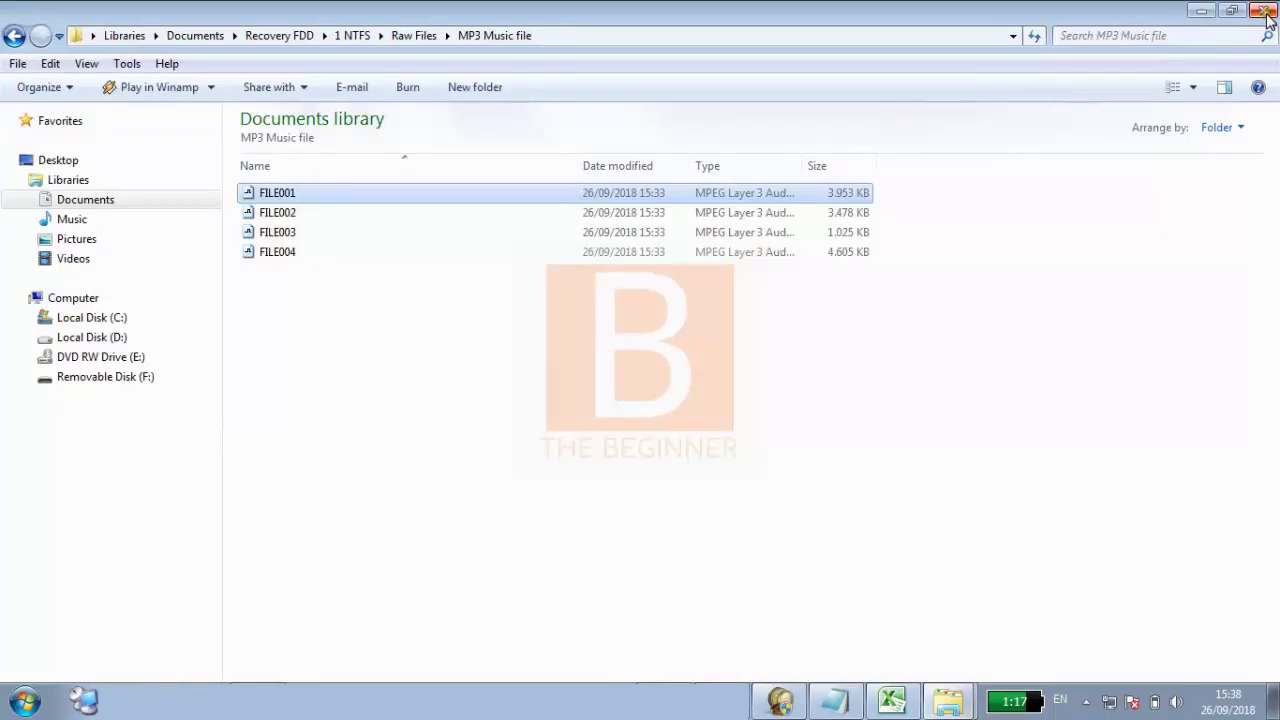
Send all four recovered MP3 files, FILE001 to FILE004, to Removable Disk (F:).
{"action": "left_click", "coordinate": [410, 254], "text": "shift"}
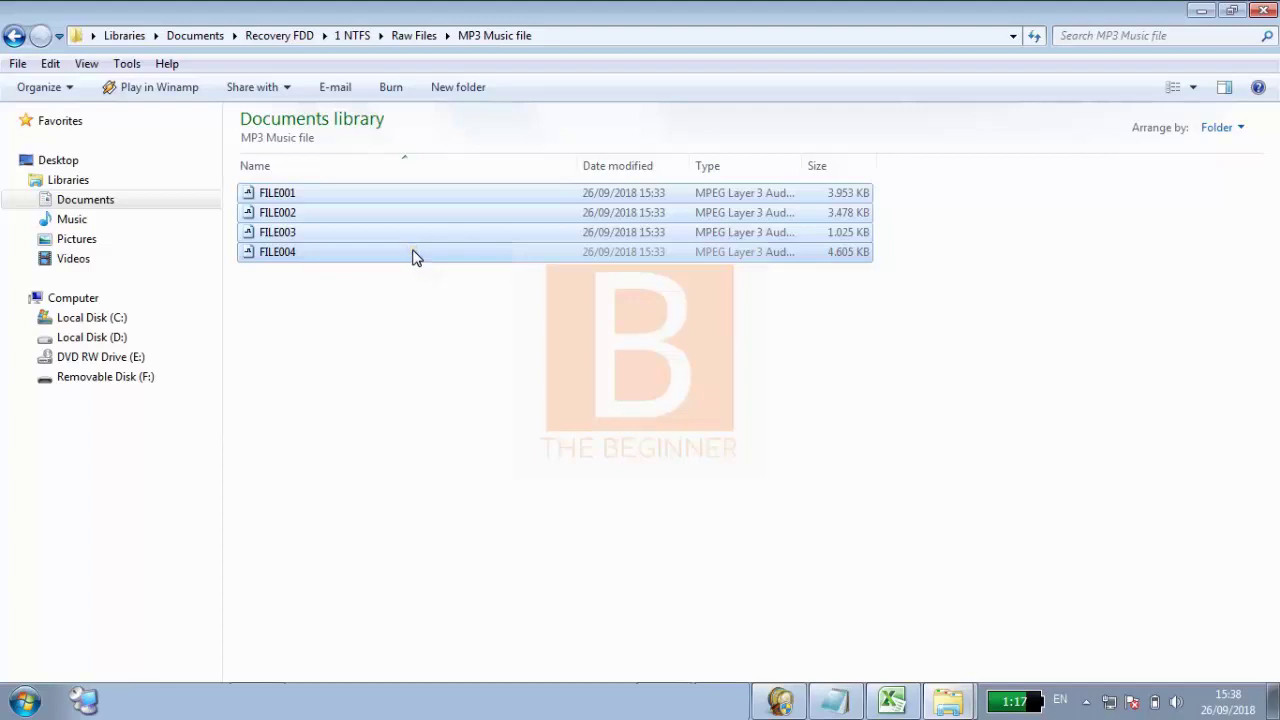
{"action": "right_click", "coordinate": [414, 256]}
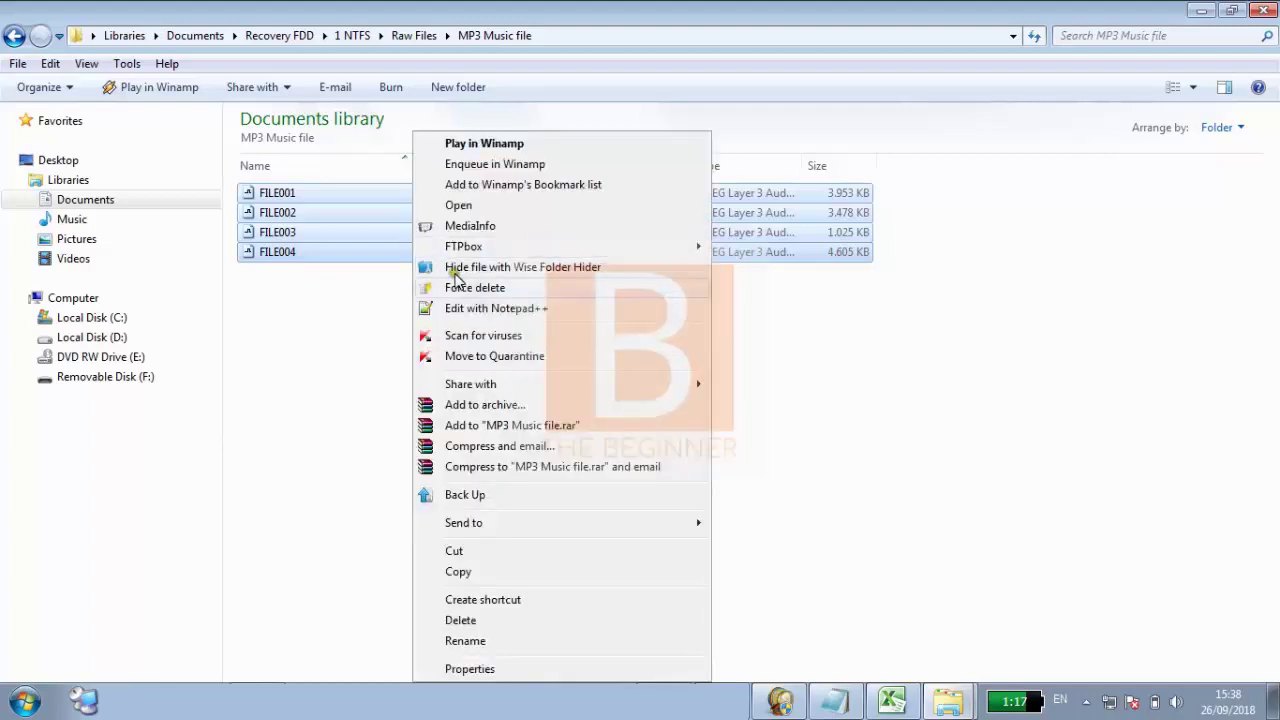
{"action": "mouse_move", "coordinate": [643, 530]}
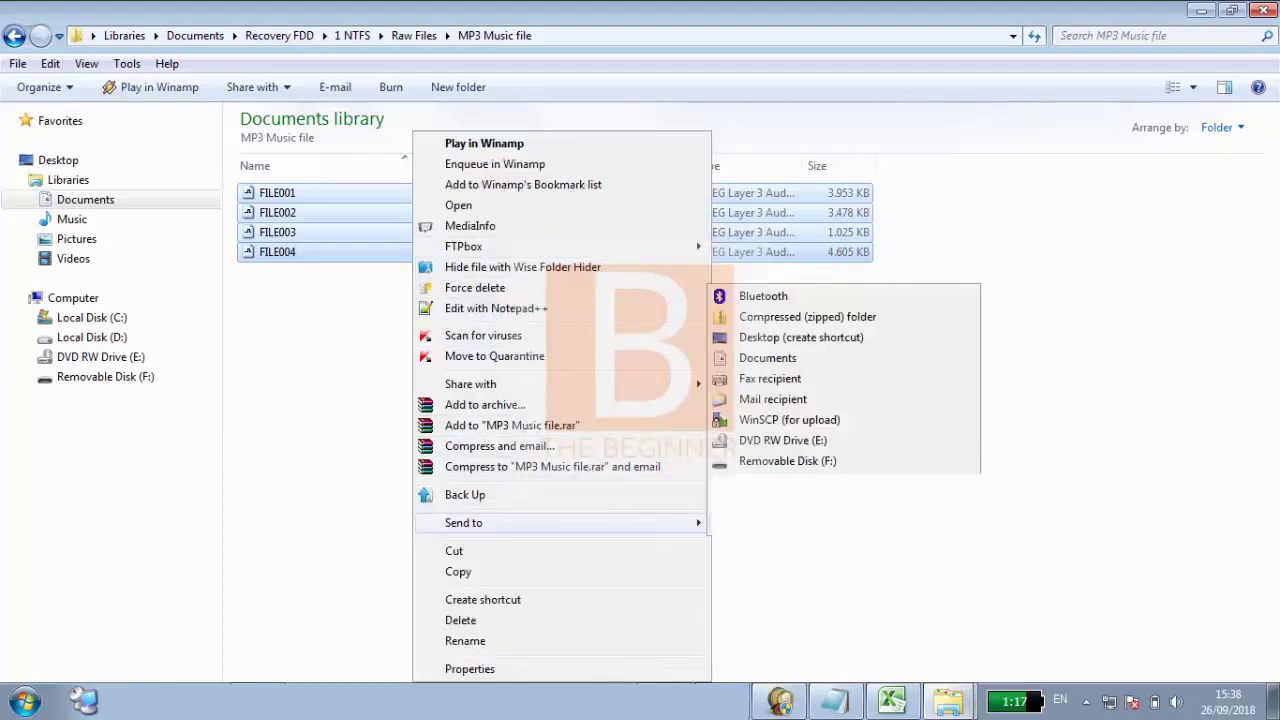
{"action": "left_click", "coordinate": [796, 462]}
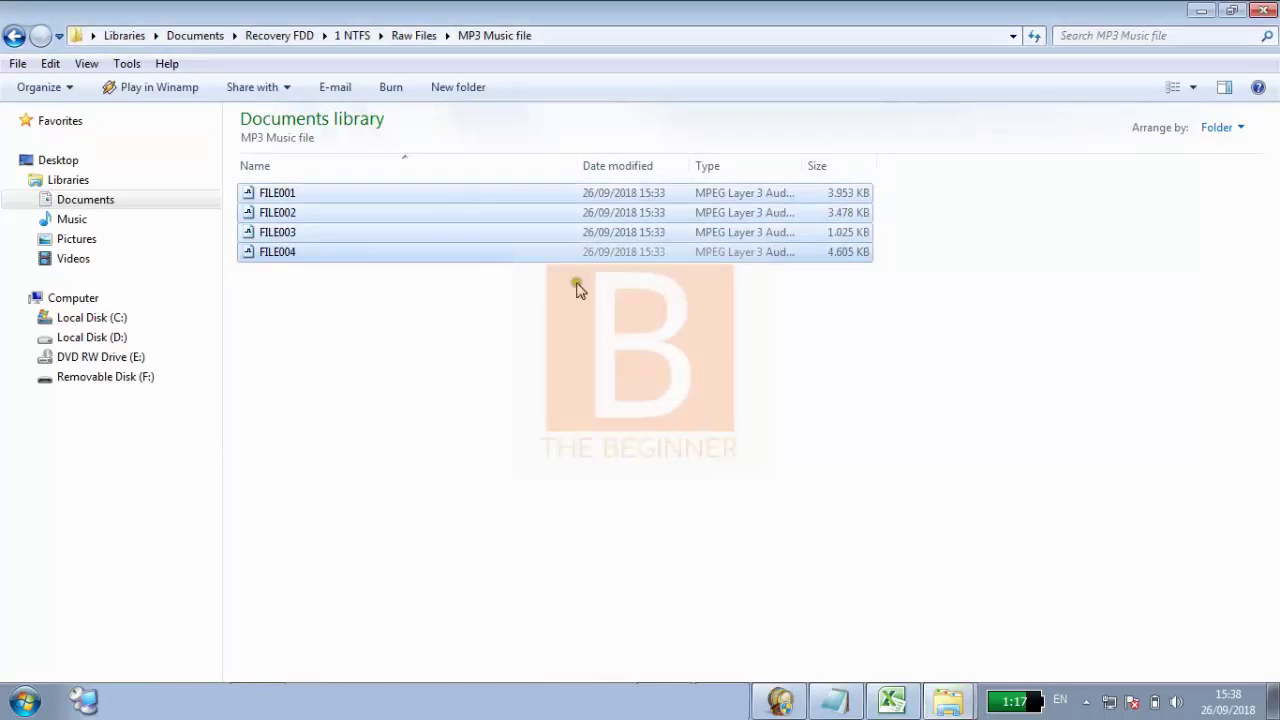
Go back to Raw Files, open the JPEG Graphics file folder and view the FILE002 picture, closing the viewer after checking it.
{"action": "left_click", "coordinate": [404, 38]}
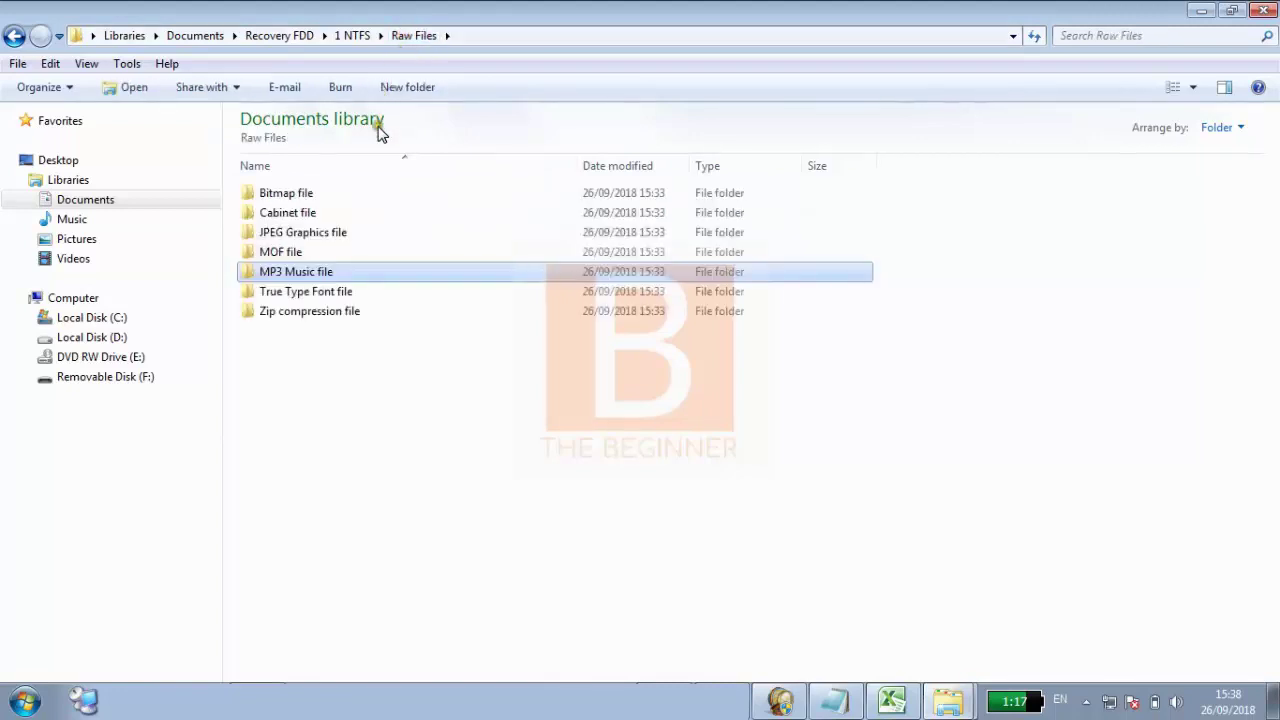
{"action": "left_click", "coordinate": [375, 234]}
{"action": "double_click", "coordinate": [376, 235]}
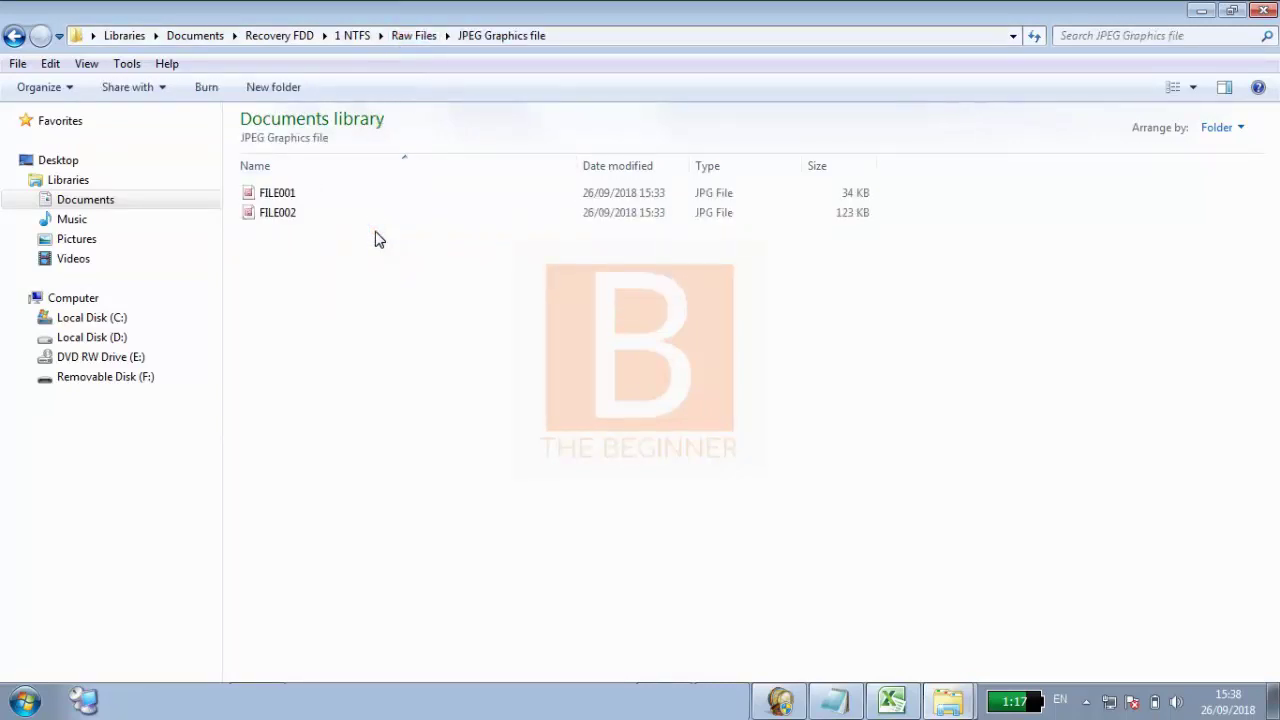
{"action": "left_click", "coordinate": [323, 213]}
{"action": "right_click", "coordinate": [323, 213]}
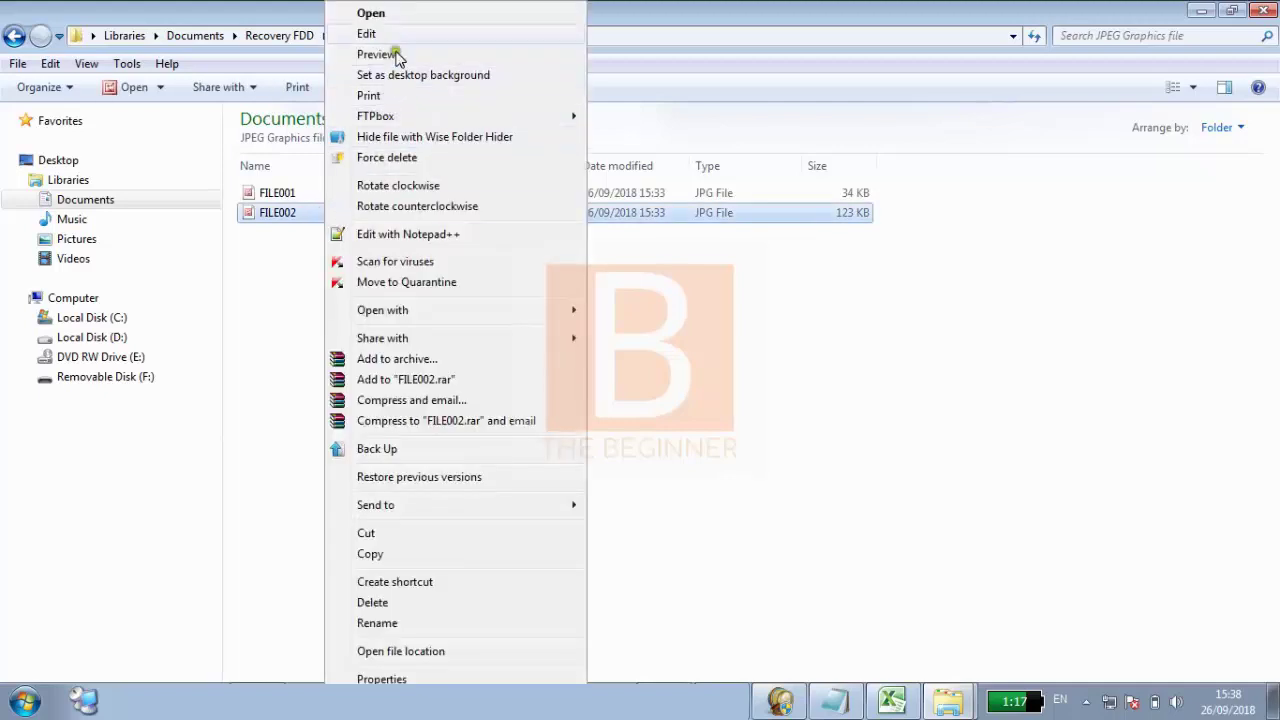
{"action": "left_click", "coordinate": [400, 14]}
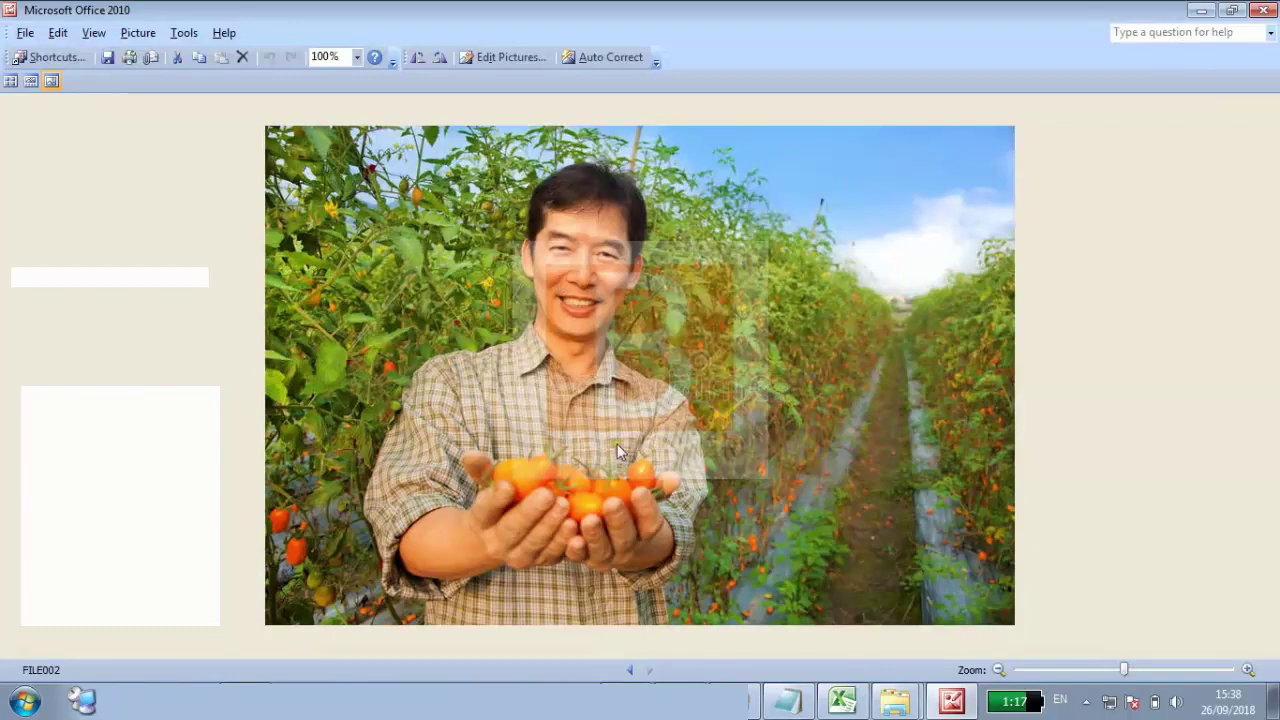
{"action": "left_click", "coordinate": [1264, 11]}
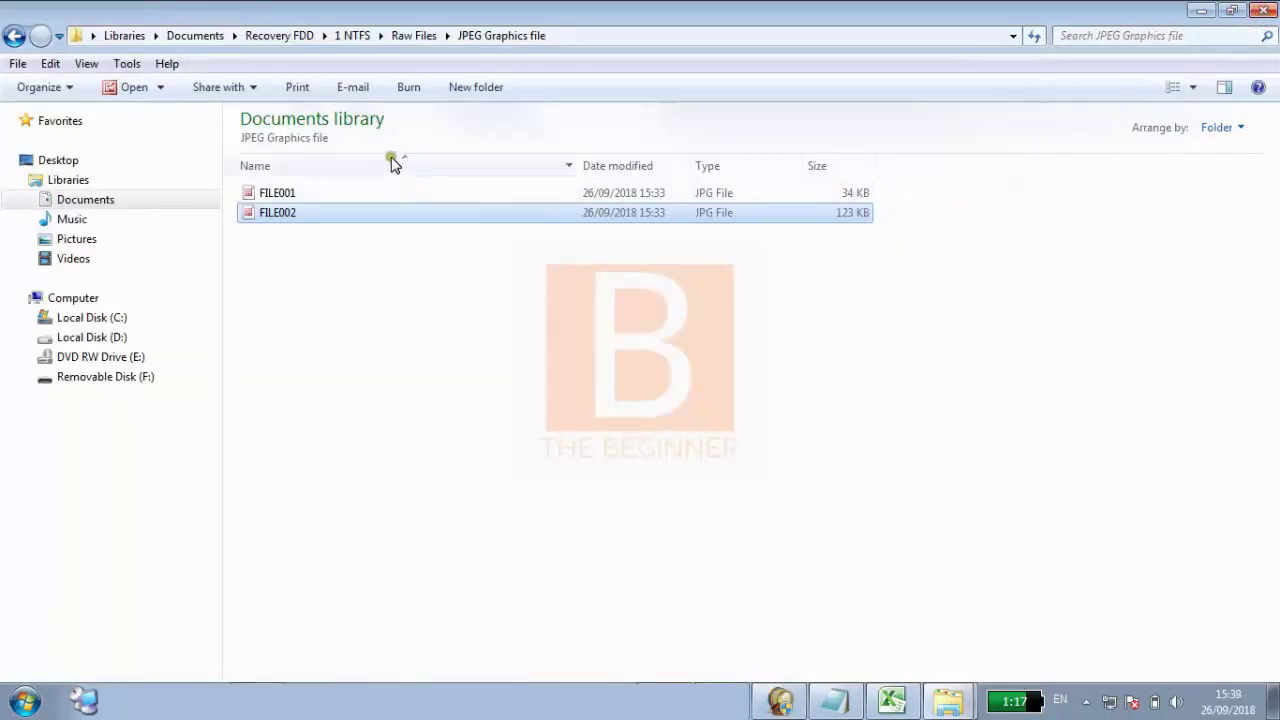
Examine the LostFiles1 folder under 1 NTFS, including the $Txf and $TxfLog folders in $RmMetadata, and return to 1 NTFS.
{"action": "left_click", "coordinate": [360, 36]}
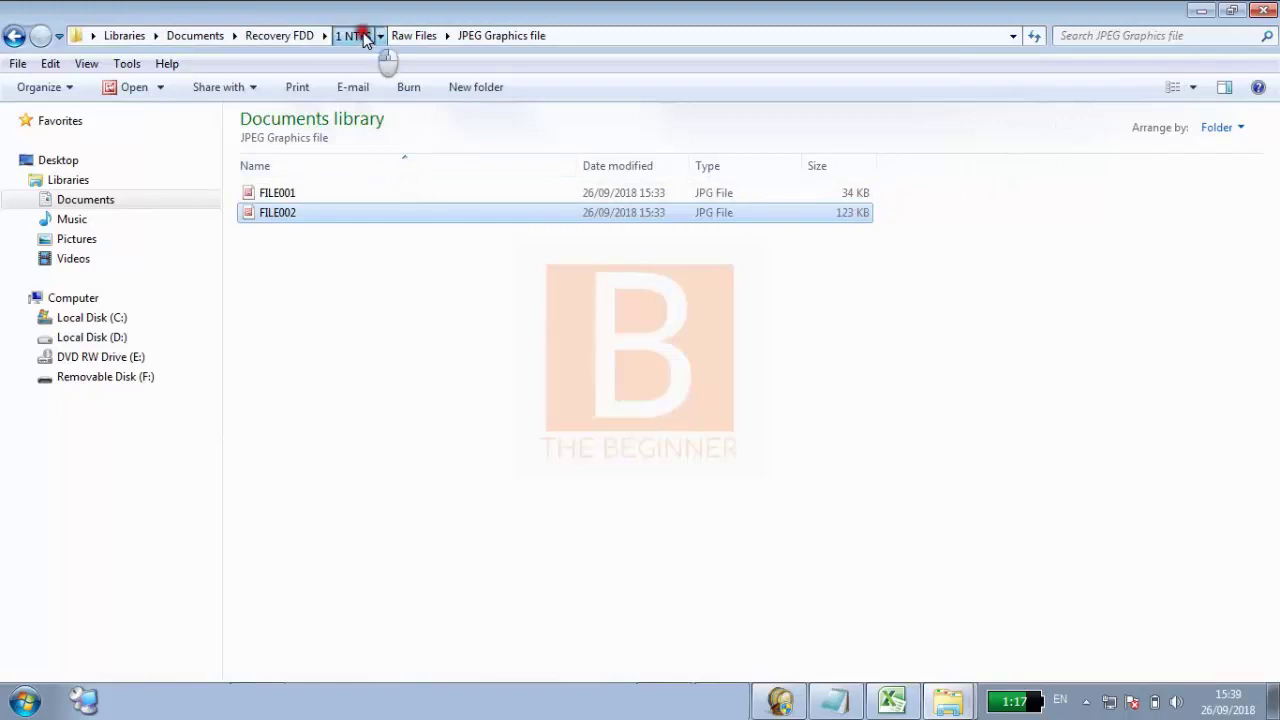
{"action": "double_click", "coordinate": [360, 193]}
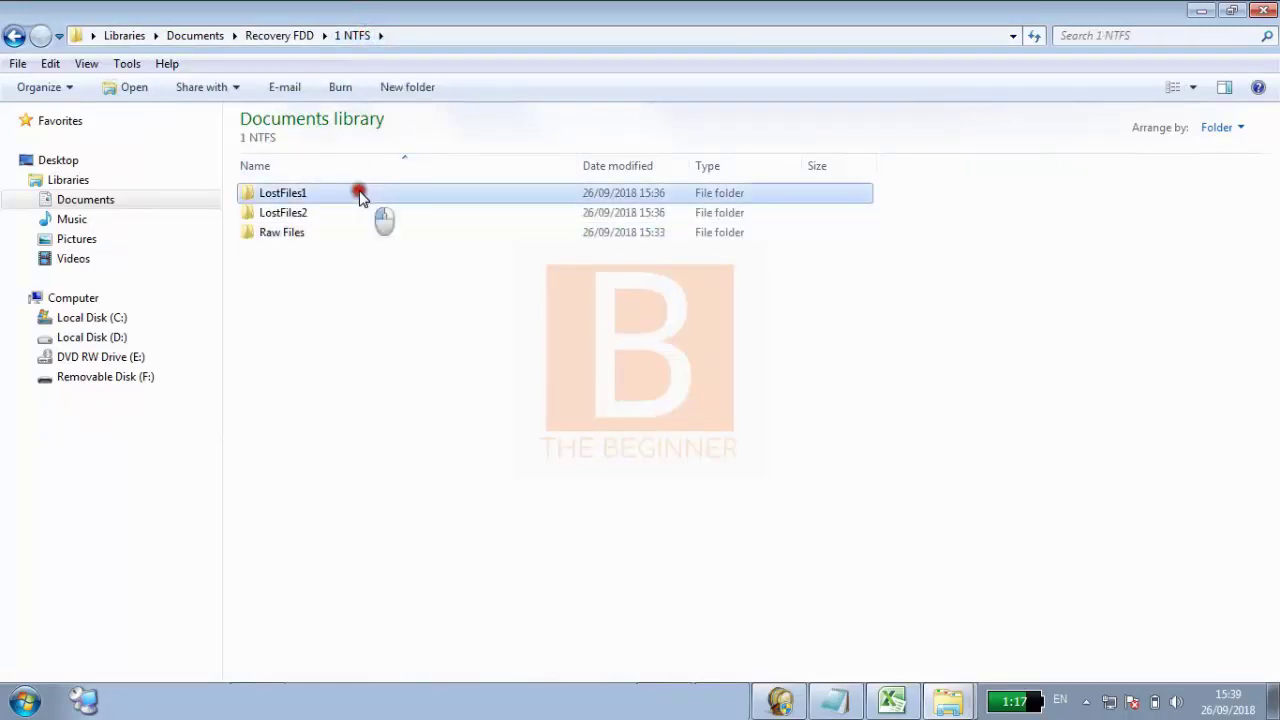
{"action": "double_click", "coordinate": [360, 193]}
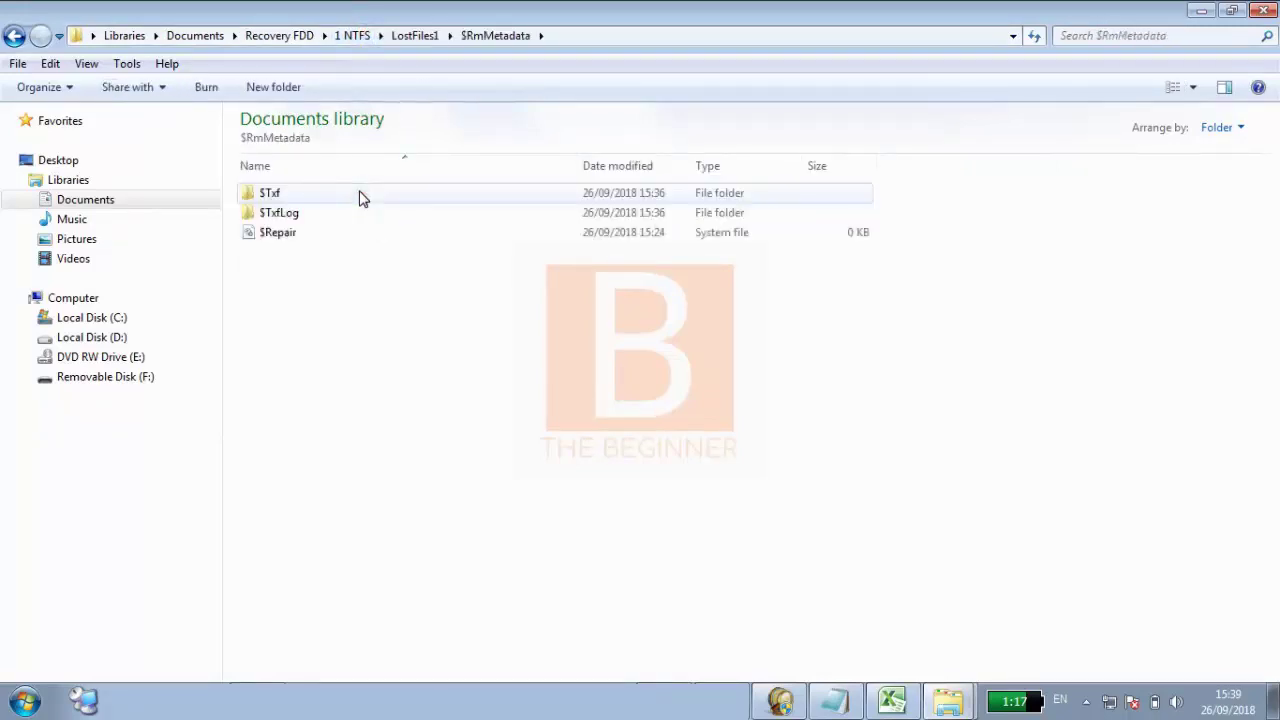
{"action": "double_click", "coordinate": [360, 192]}
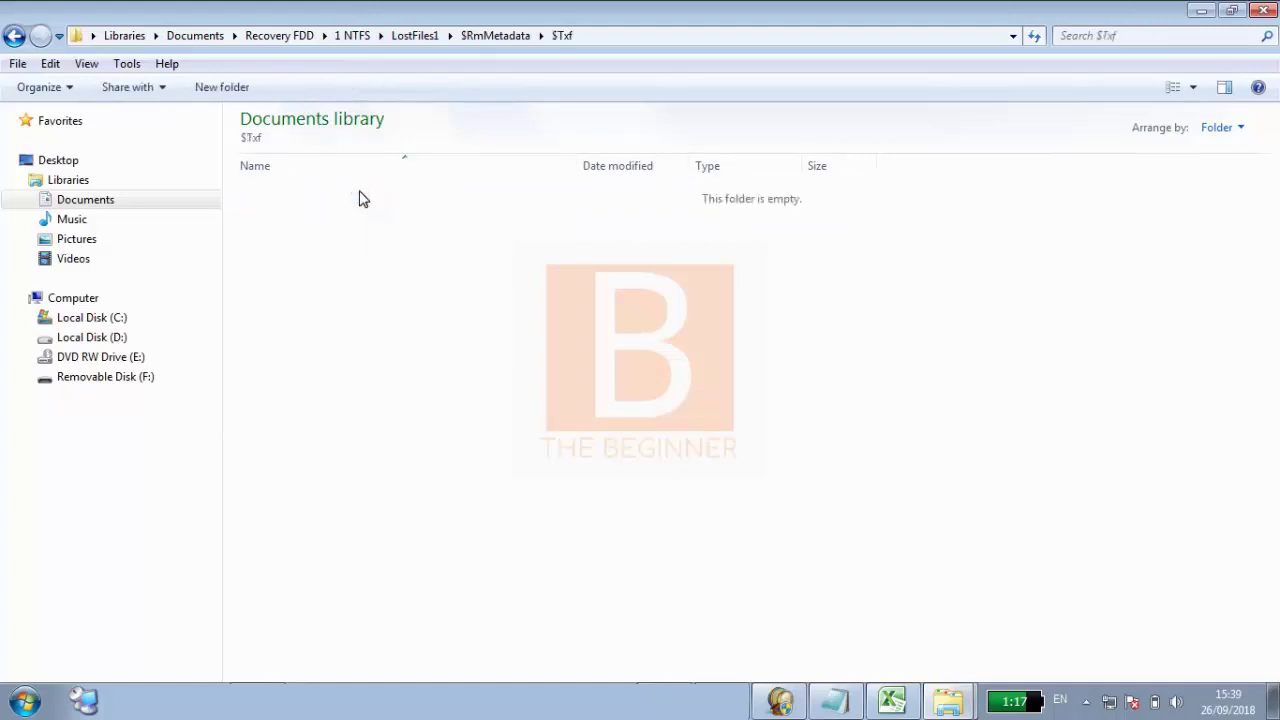
{"action": "left_click", "coordinate": [495, 36]}
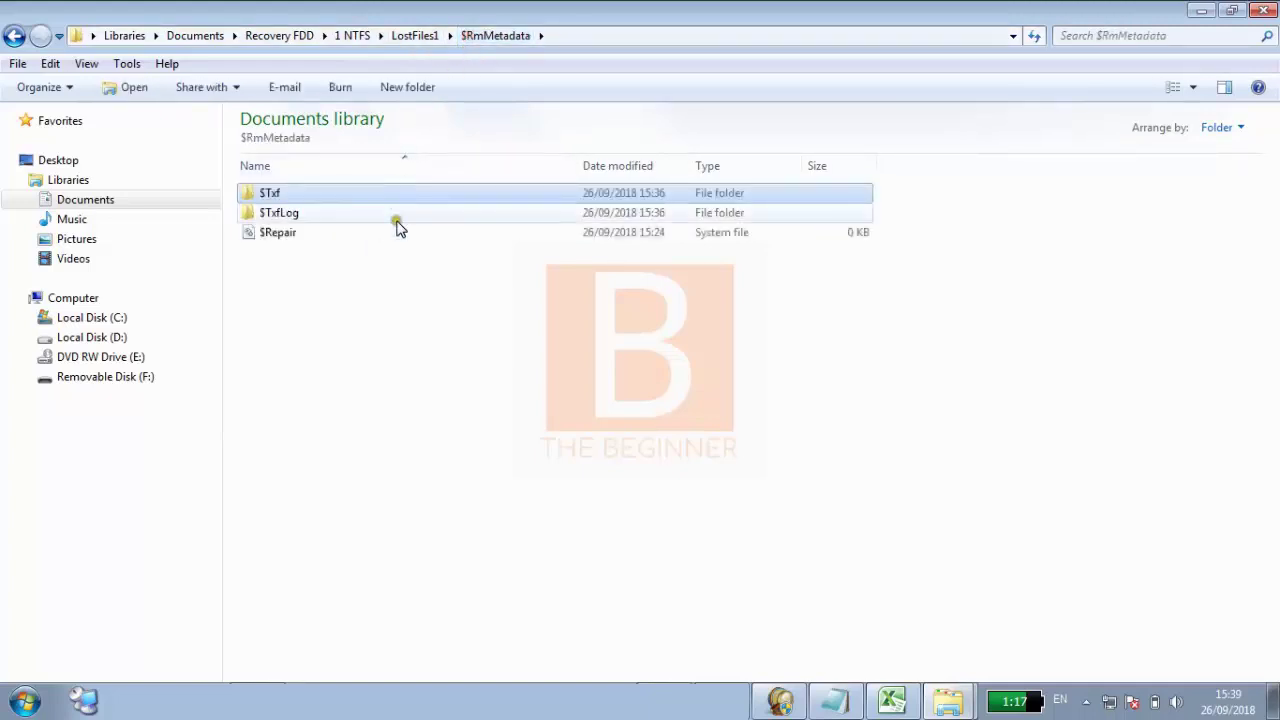
{"action": "double_click", "coordinate": [396, 222]}
{"action": "left_click", "coordinate": [415, 36]}
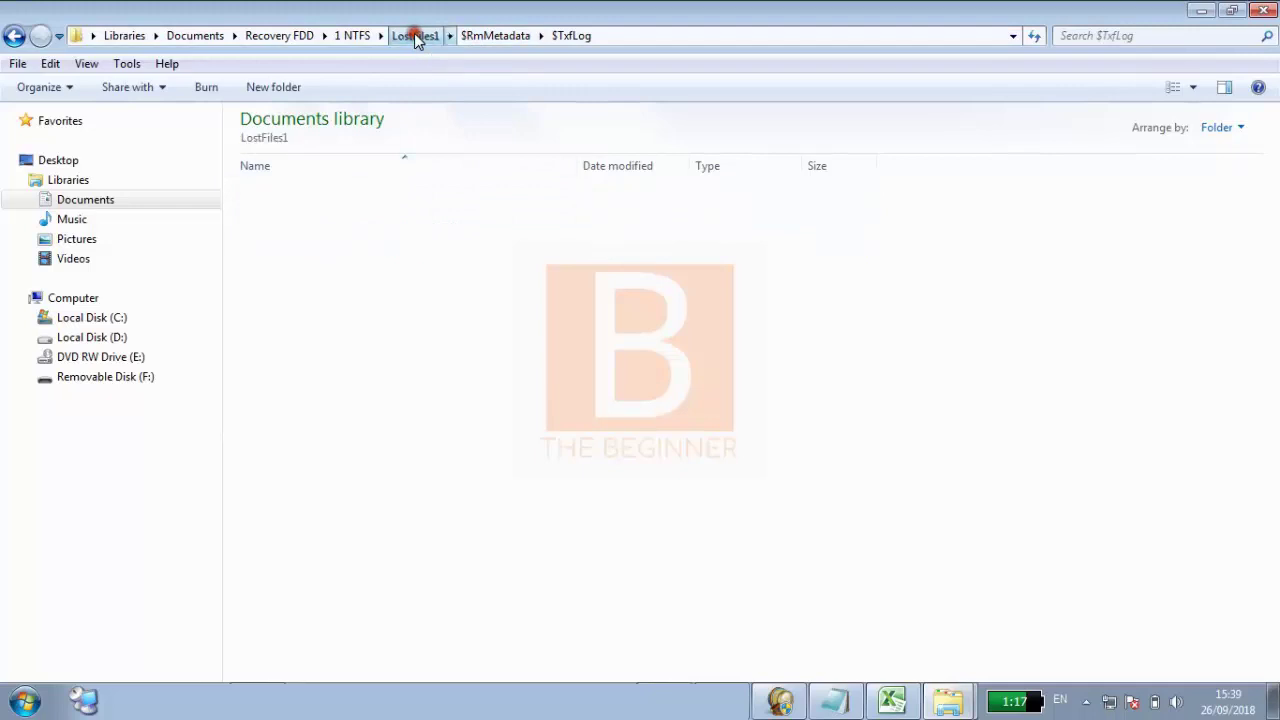
{"action": "left_click", "coordinate": [356, 35]}
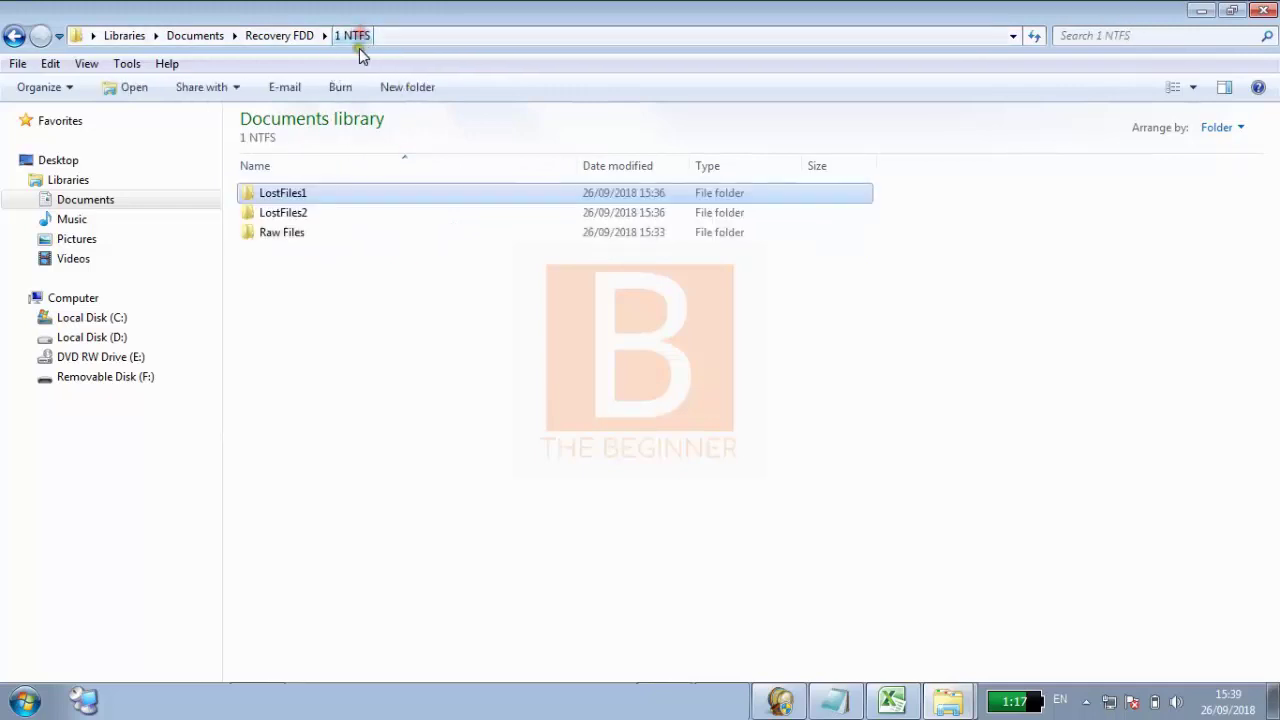
Examine the LostFiles2 folder under 1 NTFS, including its $Deleted folder and the list of recovered folders and files.
{"action": "double_click", "coordinate": [347, 213]}
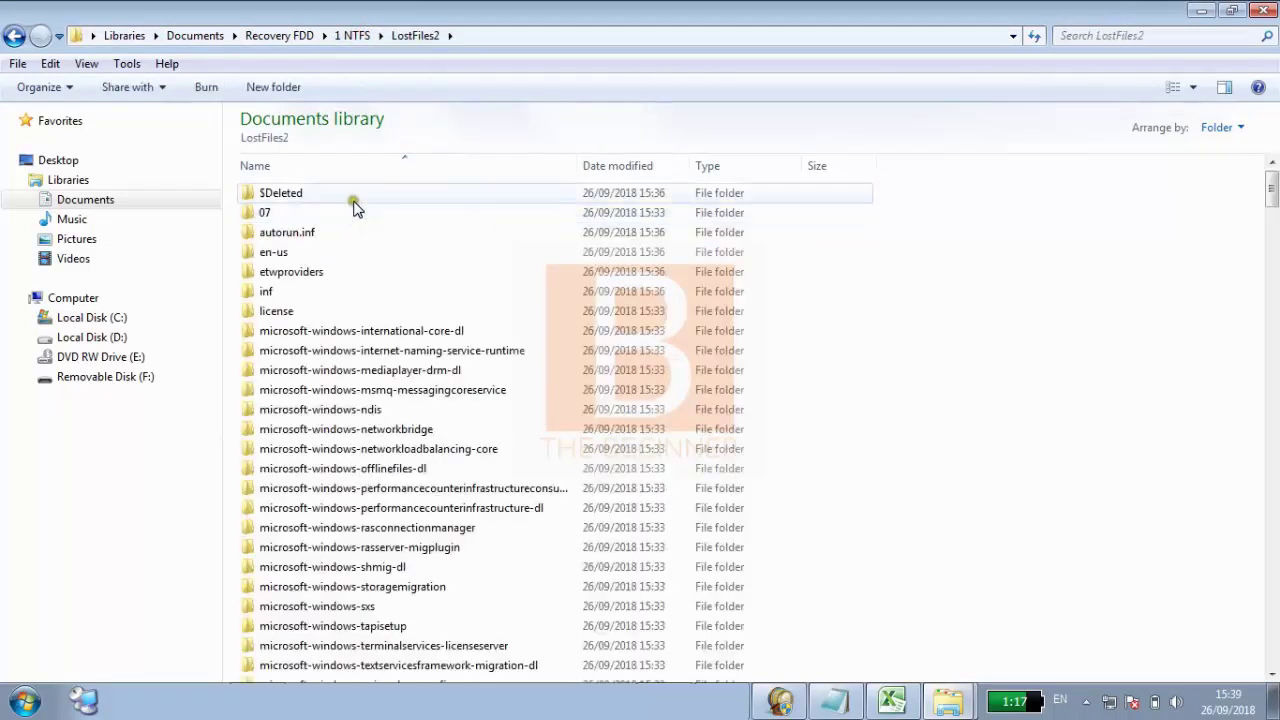
{"action": "double_click", "coordinate": [362, 197]}
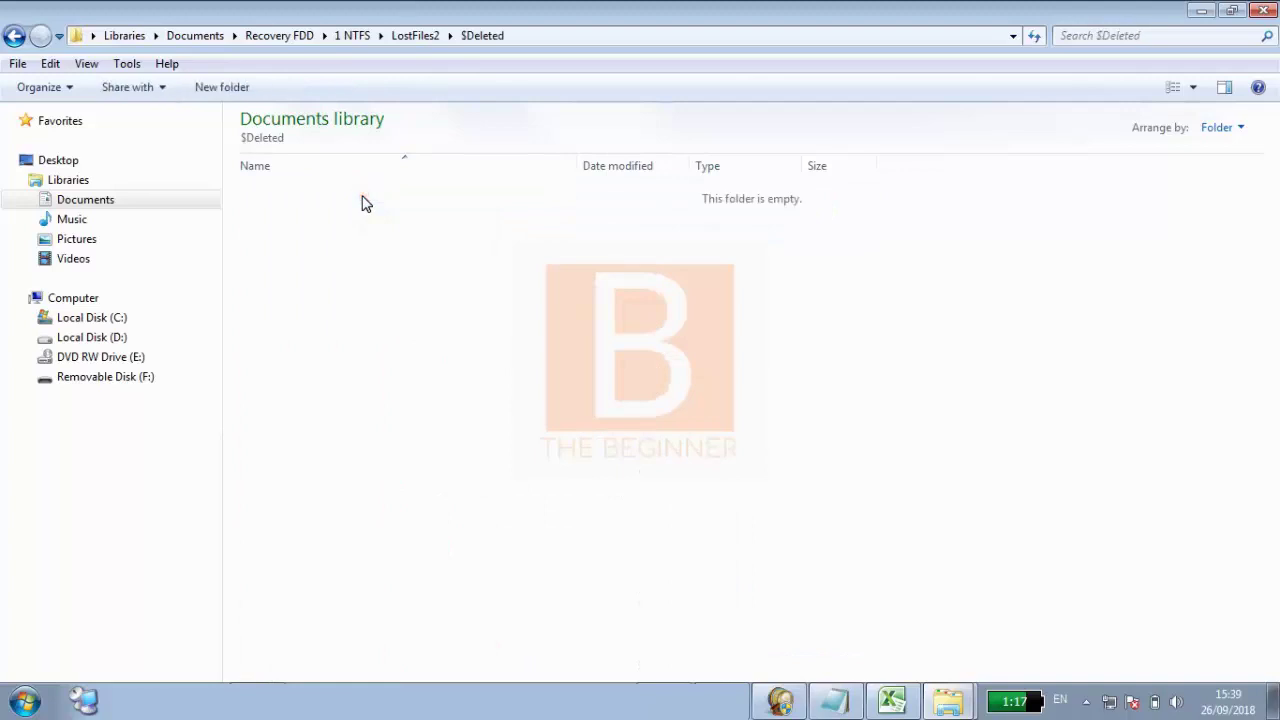
{"action": "left_click", "coordinate": [414, 37]}
{"action": "scroll", "coordinate": [515, 295], "scroll_direction": "down", "scroll_amount": 4}
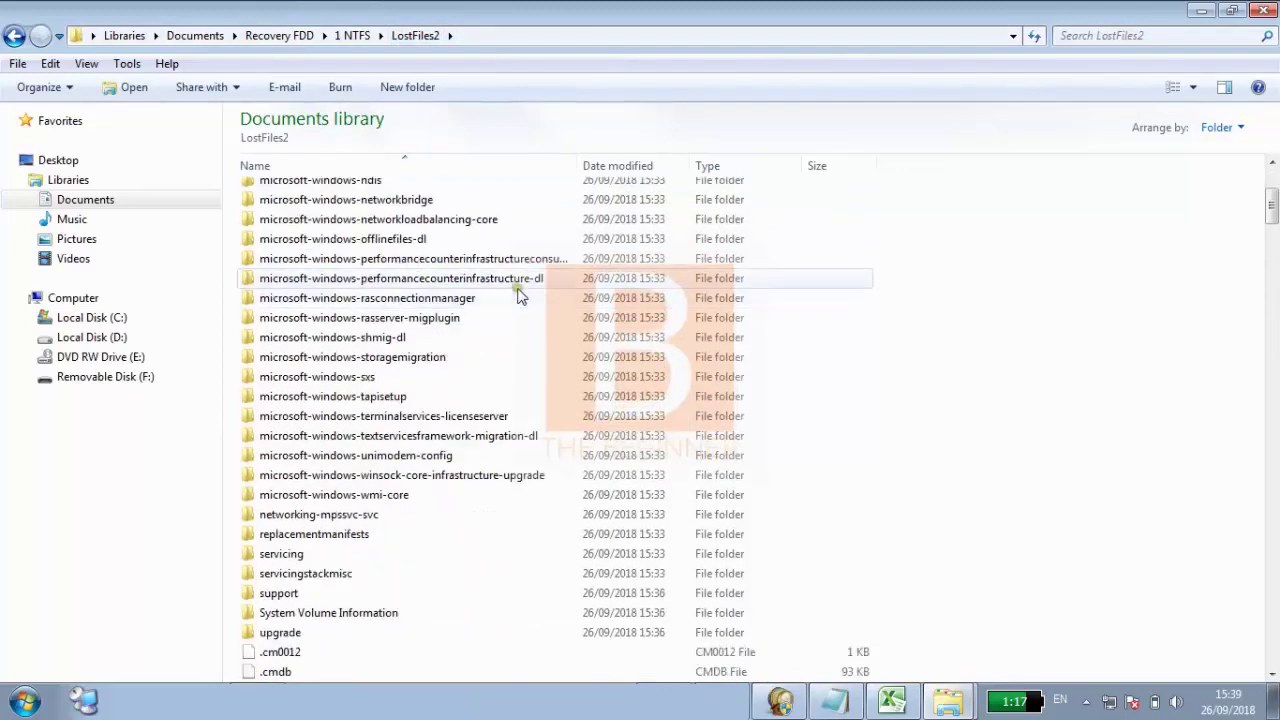
{"action": "scroll", "coordinate": [519, 294], "scroll_direction": "down", "scroll_amount": 2}
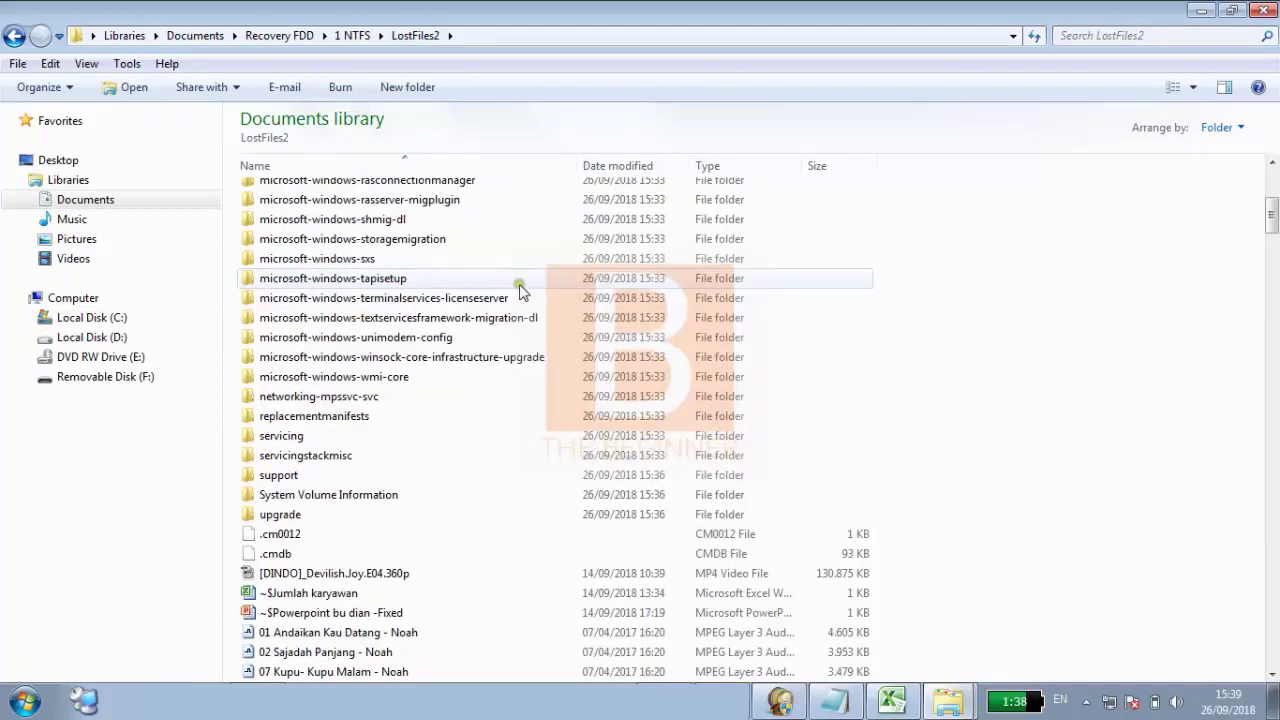
{"action": "scroll", "coordinate": [521, 291], "scroll_direction": "up", "scroll_amount": 1}
{"action": "scroll", "coordinate": [521, 290], "scroll_direction": "up", "scroll_amount": 5}
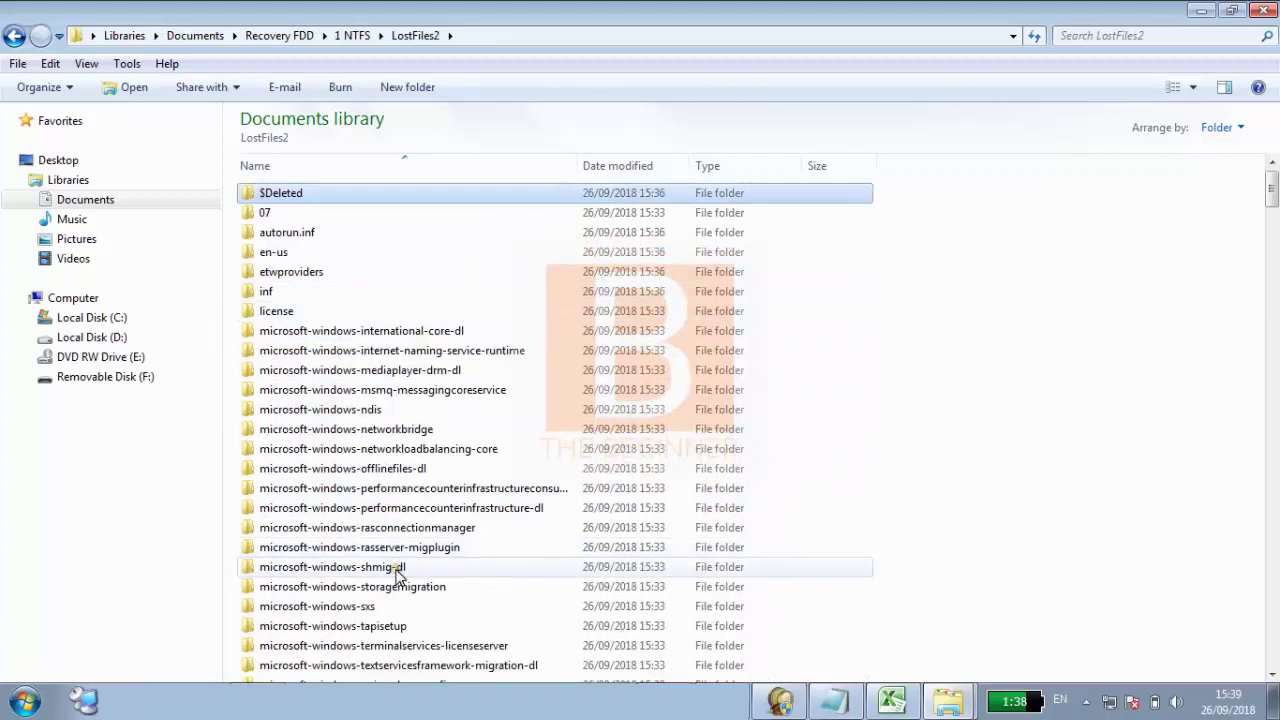
Return to Recovery FDD, check the contents of Removable Disk (F:) and switch to the untitled Notepad document.
{"action": "left_click", "coordinate": [277, 38]}
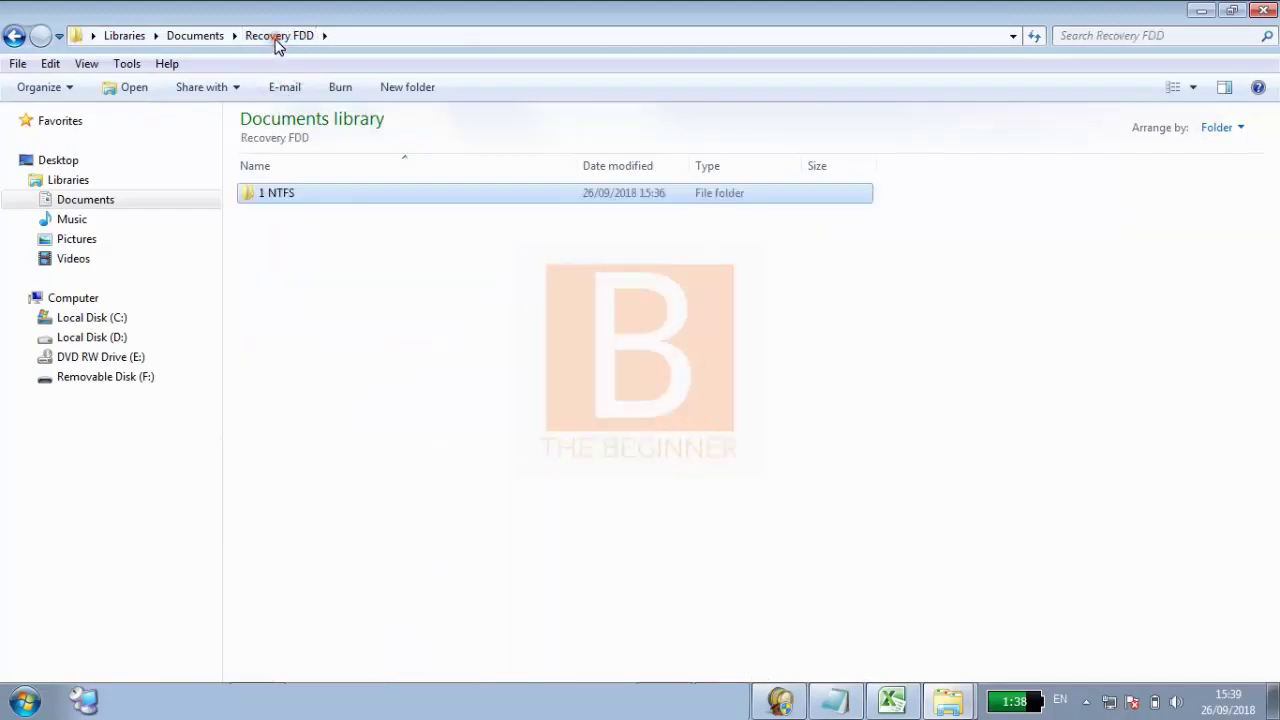
{"action": "left_click", "coordinate": [141, 377]}
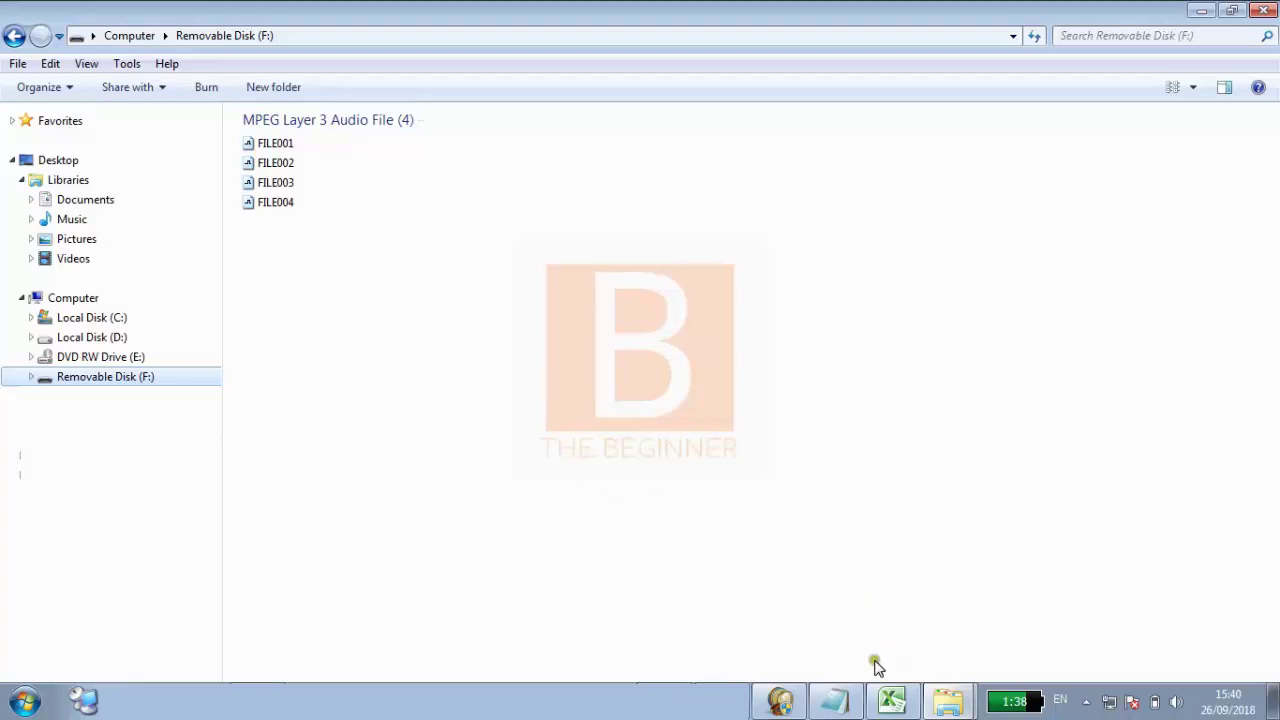
{"action": "left_click", "coordinate": [851, 707]}
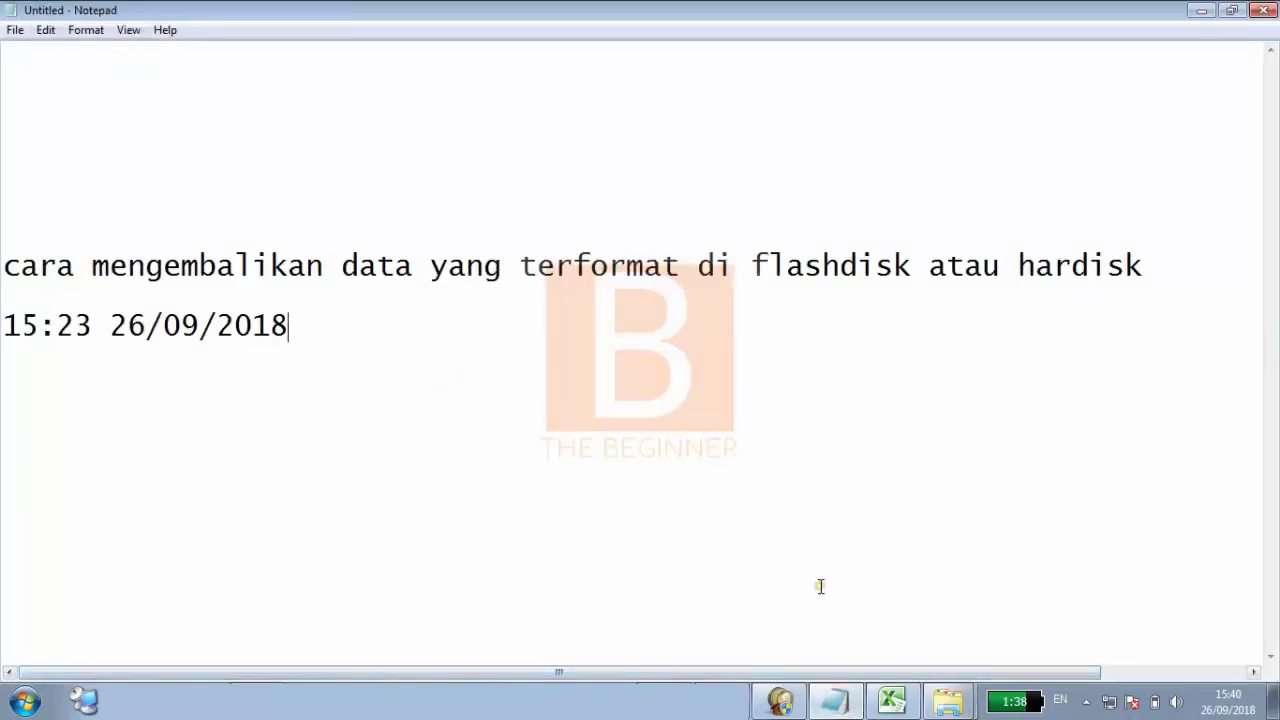